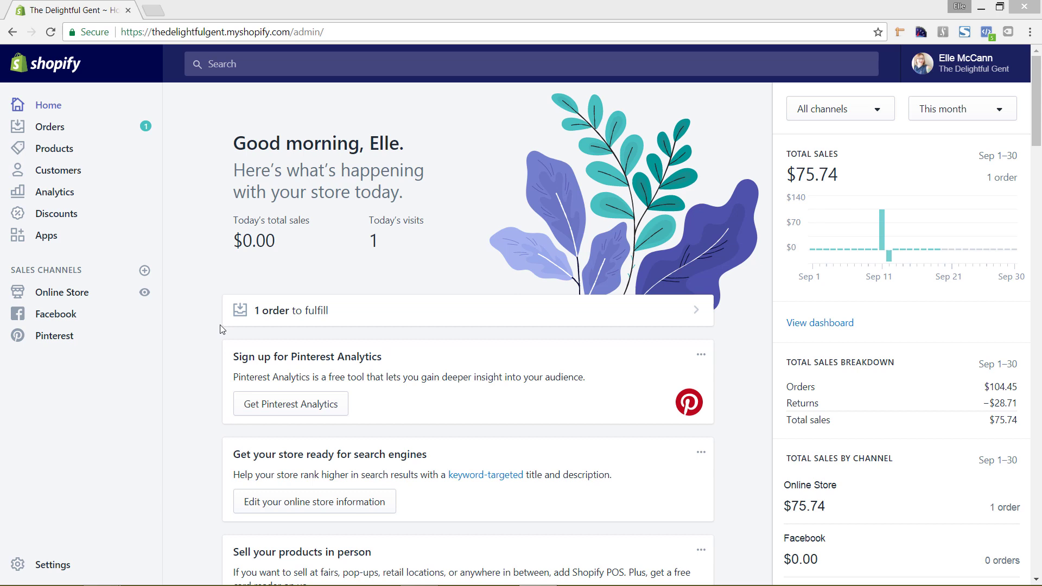
Add Buy Button as a new sales channel from the Sales Channels list.
{"action": "left_click", "coordinate": [145, 272]}
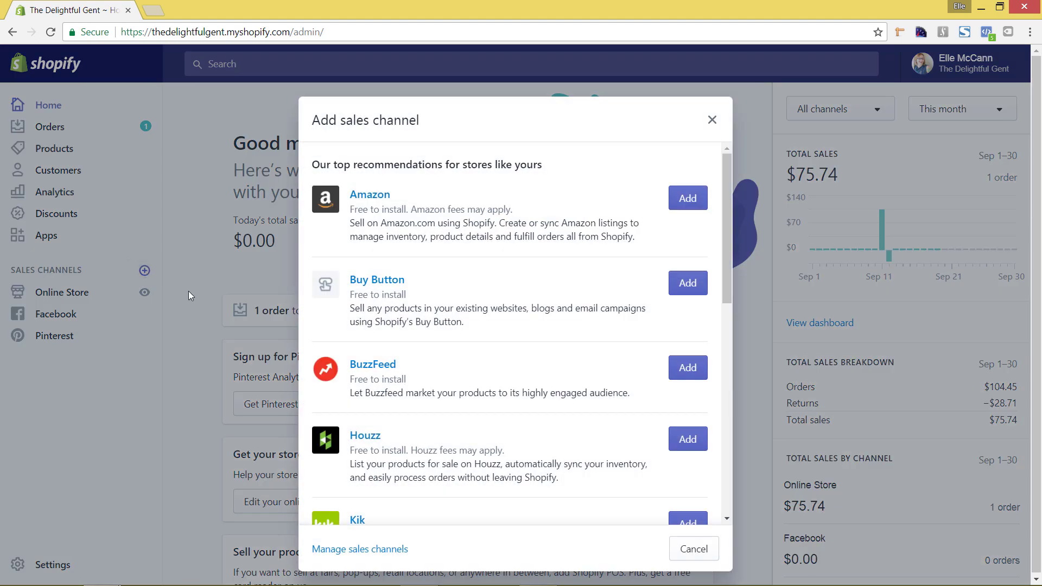
{"action": "left_click", "coordinate": [688, 291]}
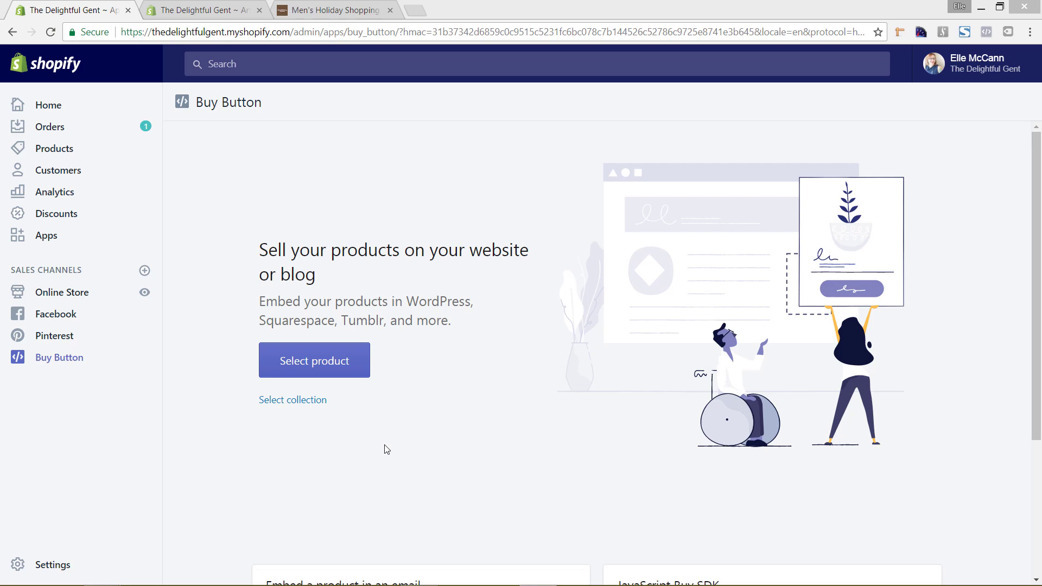
View the Men's Holiday Shopping Guide post and scroll through its gift products and prices.
{"action": "left_click", "coordinate": [324, 11]}
{"action": "scroll", "coordinate": [386, 170], "scroll_direction": "up", "scroll_amount": 9}
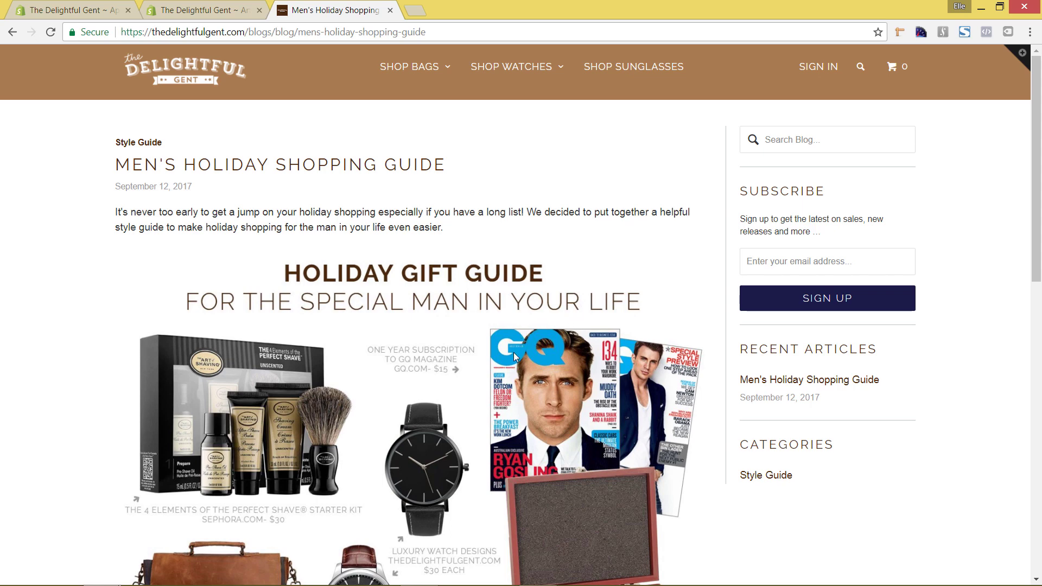
{"action": "scroll", "coordinate": [516, 355], "scroll_direction": "down", "scroll_amount": 4}
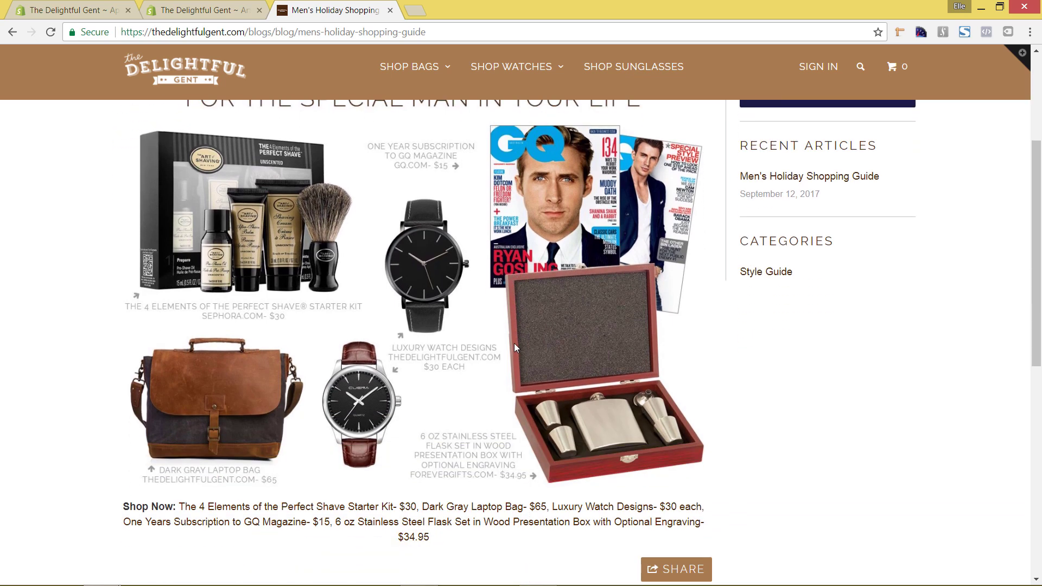
{"action": "scroll", "coordinate": [515, 348], "scroll_direction": "up", "scroll_amount": 1}
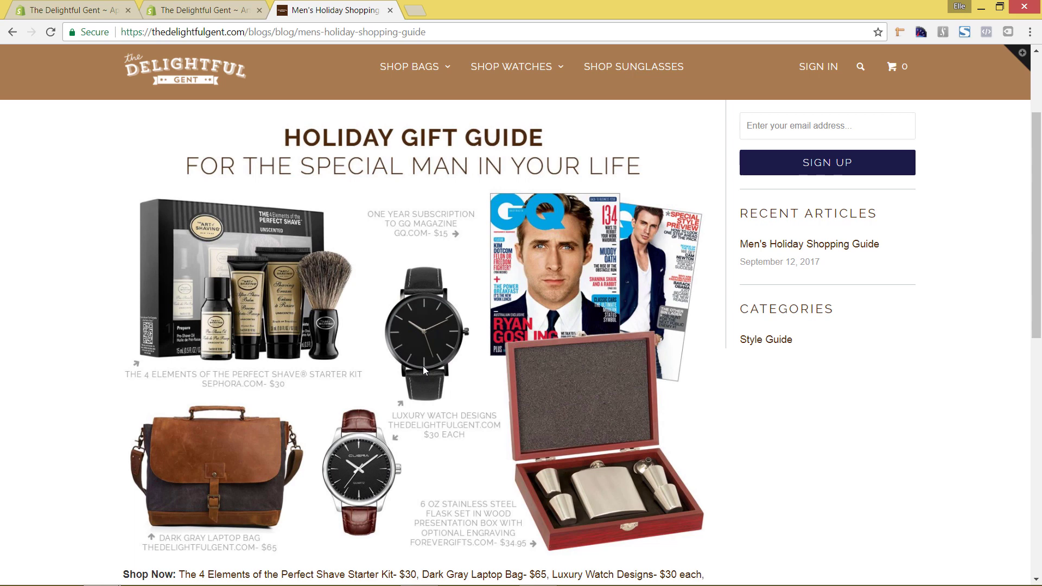
{"action": "scroll", "coordinate": [424, 363], "scroll_direction": "down", "scroll_amount": 2}
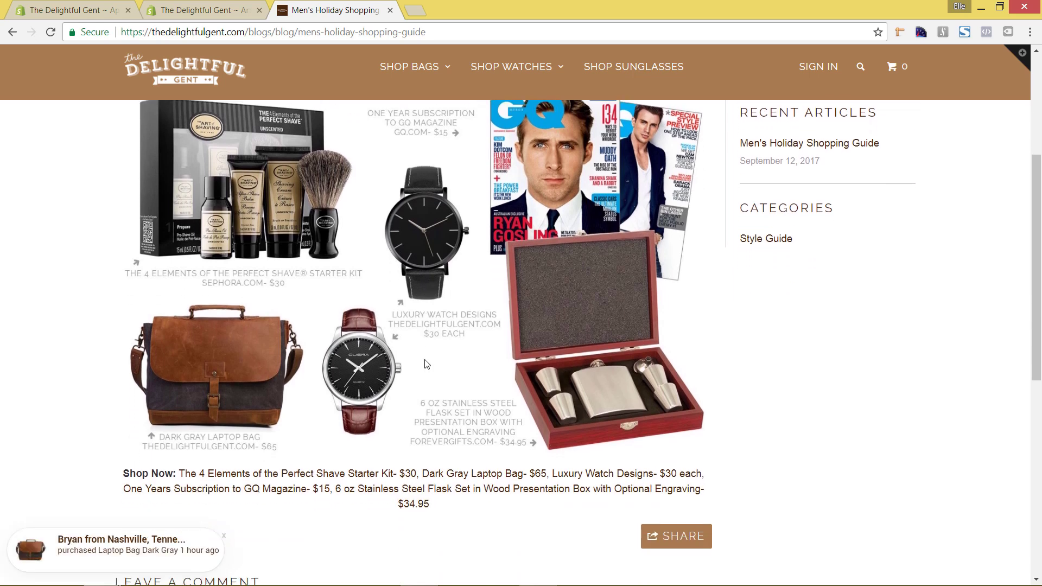
{"action": "scroll", "coordinate": [424, 363], "scroll_direction": "down", "scroll_amount": 1}
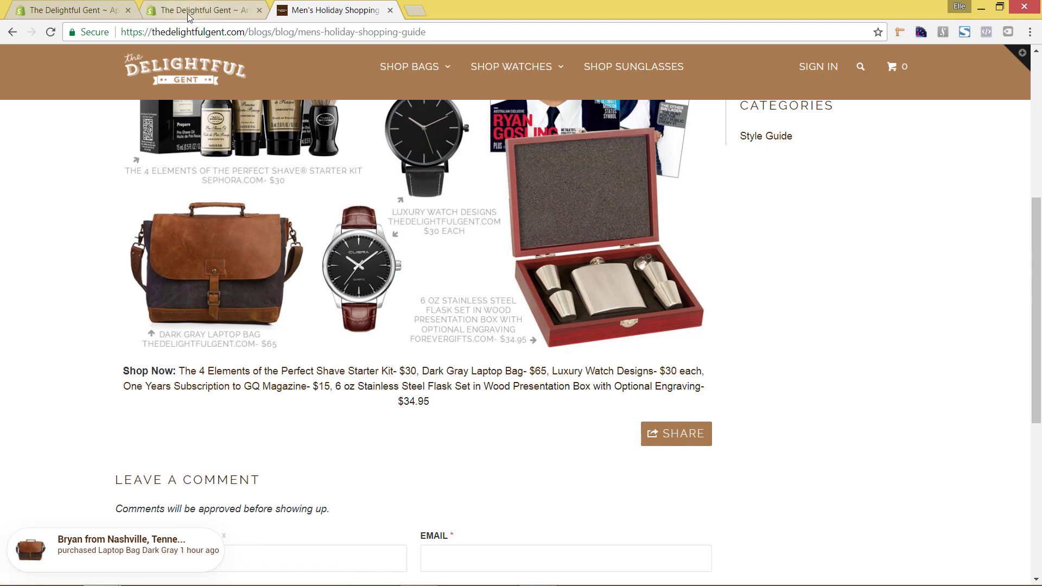
Back in the Shopify admin, open the product picker and close it without choosing a product.
{"action": "left_click", "coordinate": [94, 13]}
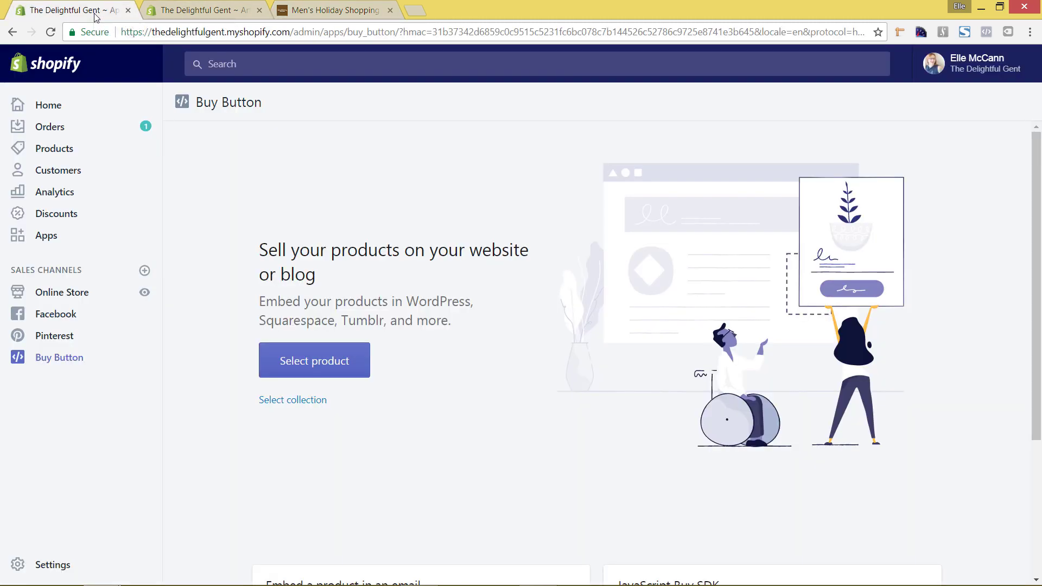
{"action": "left_click", "coordinate": [336, 360]}
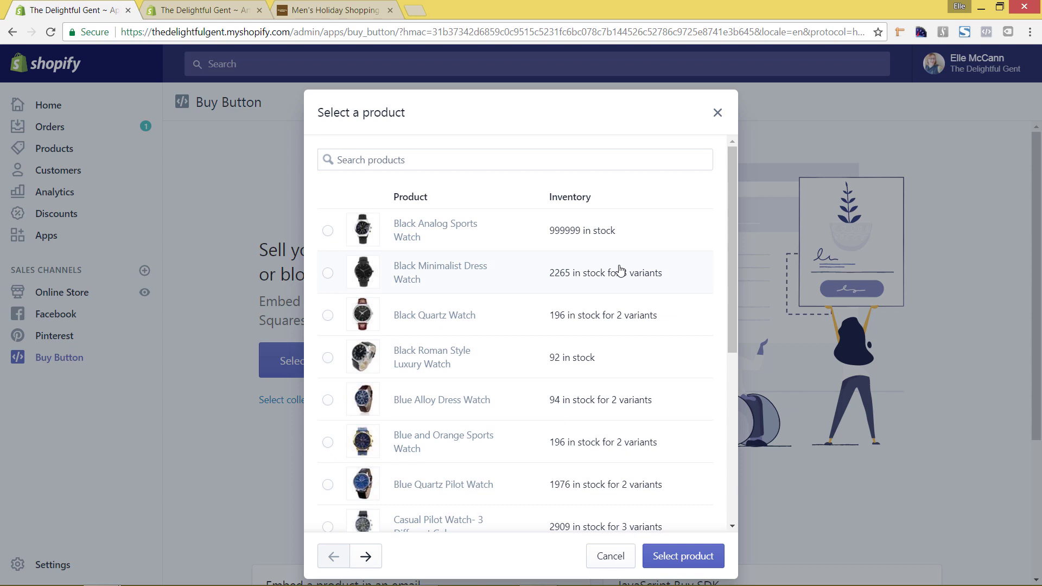
{"action": "left_click", "coordinate": [717, 113]}
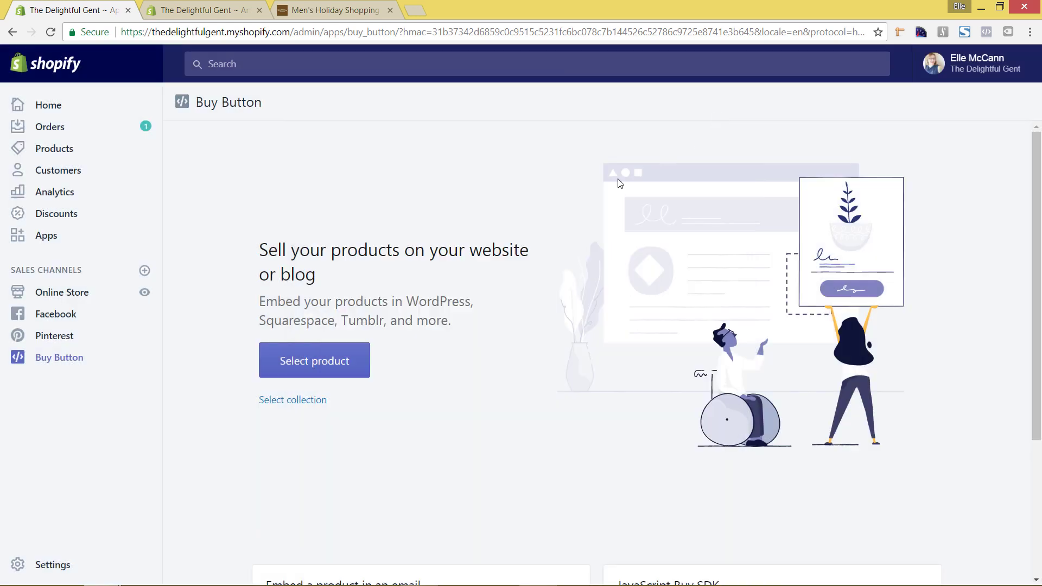
Choose the Men's Holiday Shopping Guide collection as the Buy Button embed source.
{"action": "left_click", "coordinate": [303, 402]}
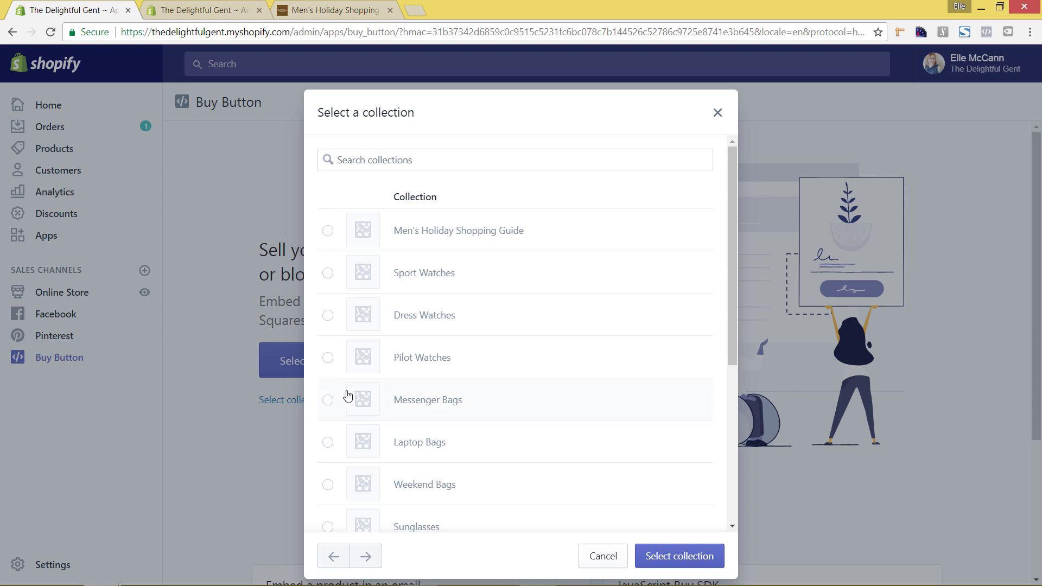
{"action": "left_click", "coordinate": [328, 231]}
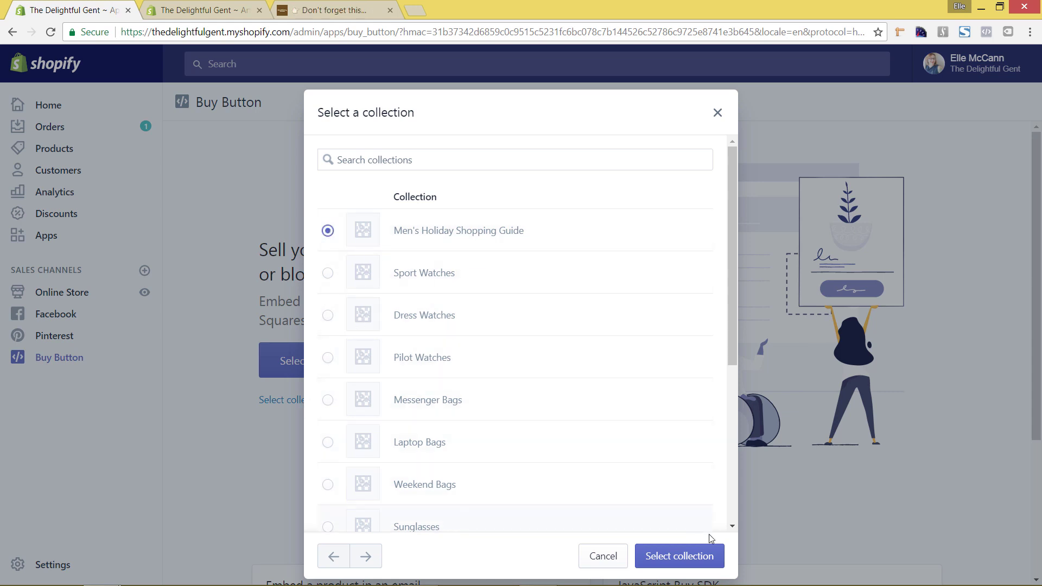
{"action": "left_click", "coordinate": [674, 567]}
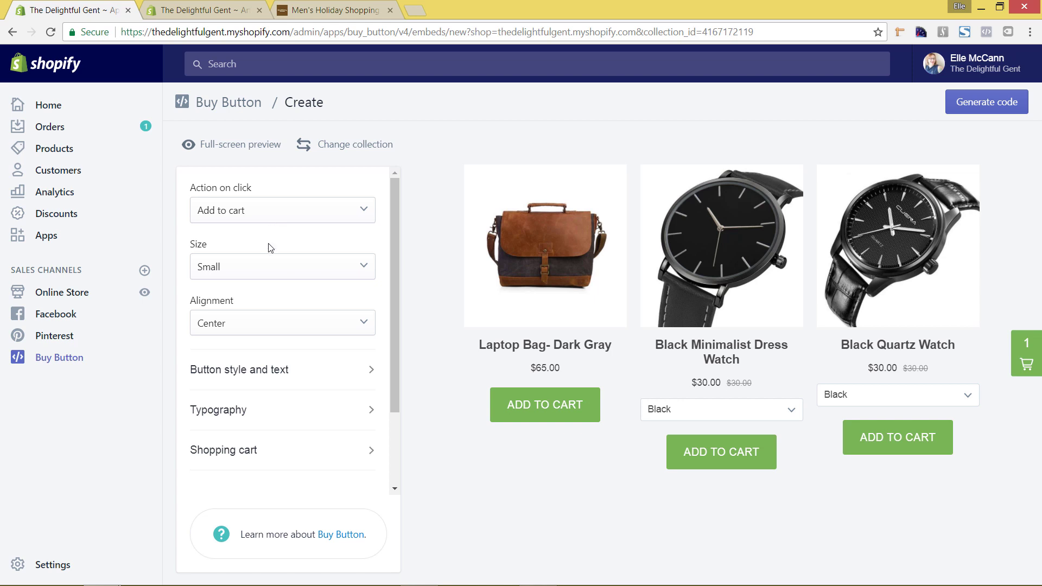
Keep the button size Small and set the button background colour to navy 1b1b49.
{"action": "left_click", "coordinate": [268, 273]}
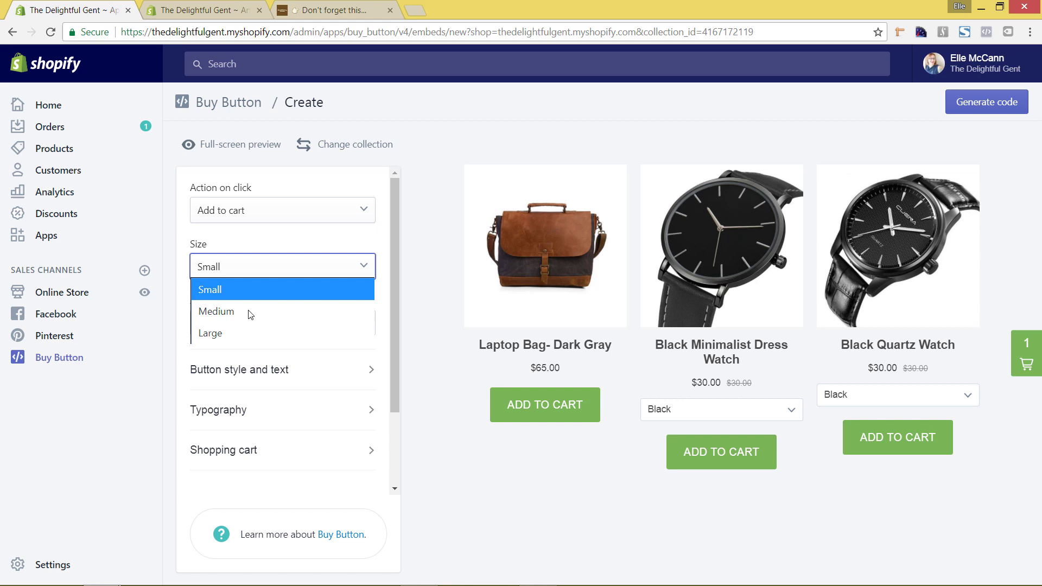
{"action": "left_click", "coordinate": [372, 254]}
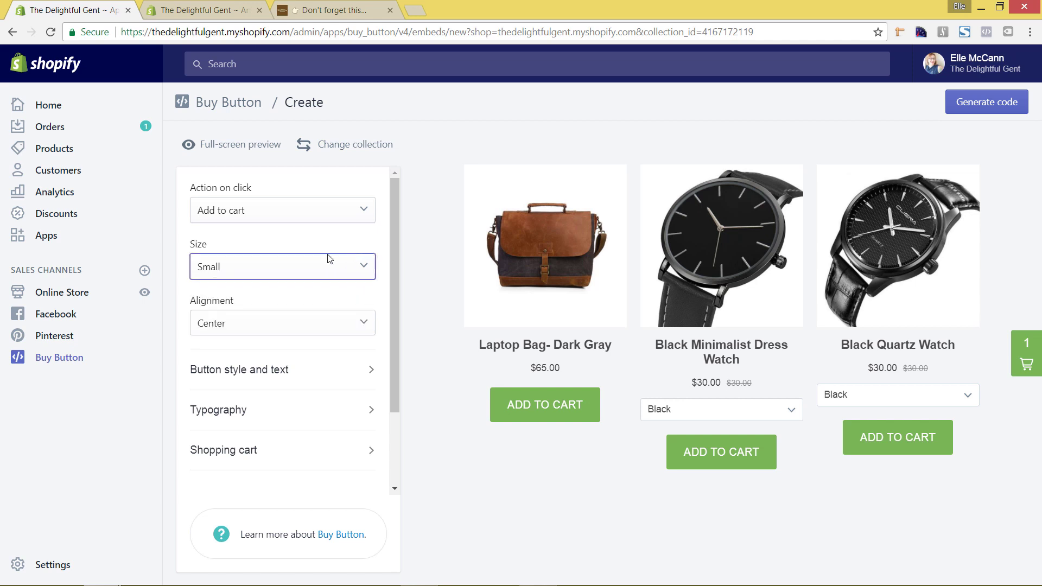
{"action": "left_click", "coordinate": [320, 373]}
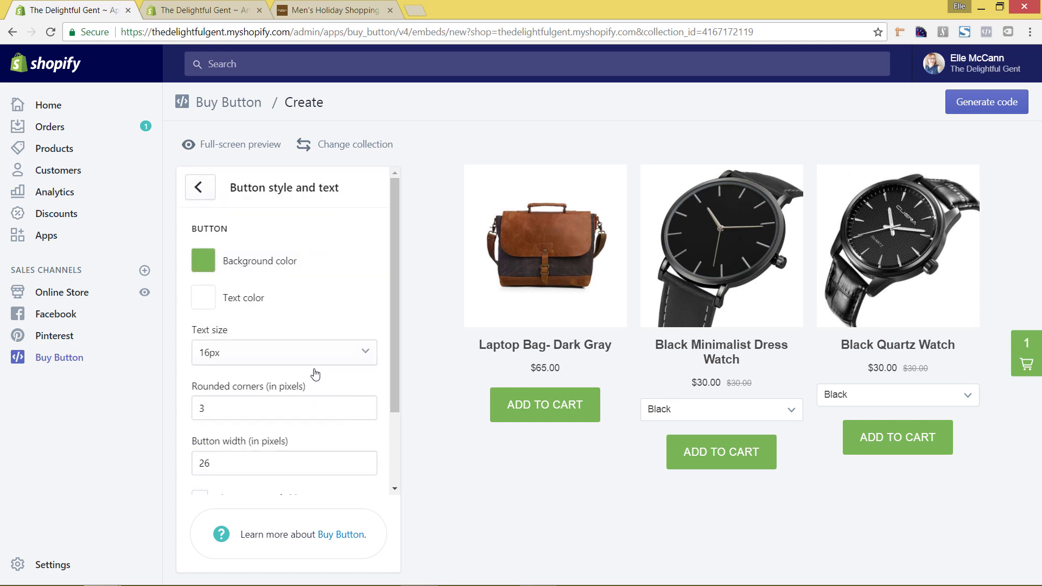
{"action": "left_click", "coordinate": [221, 279]}
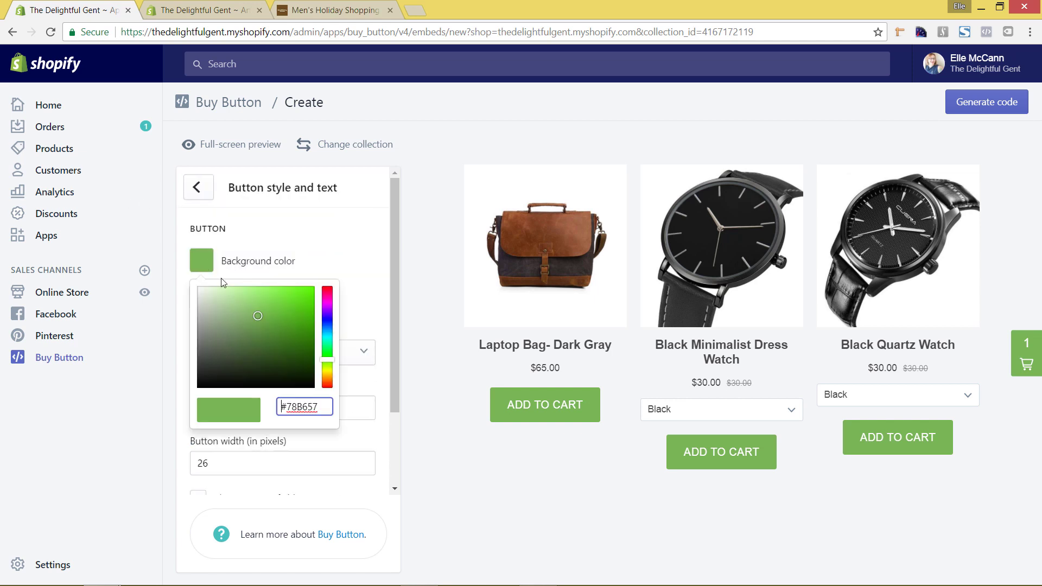
{"action": "left_click_drag", "start_coordinate": [287, 407], "coordinate": [343, 411]}
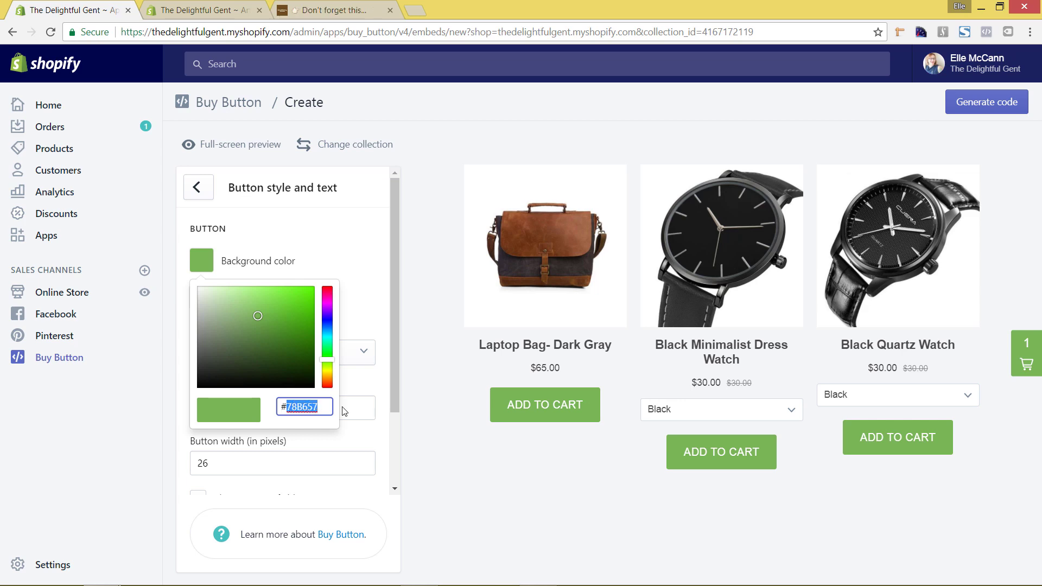
{"action": "type", "text": "1b1b49"}
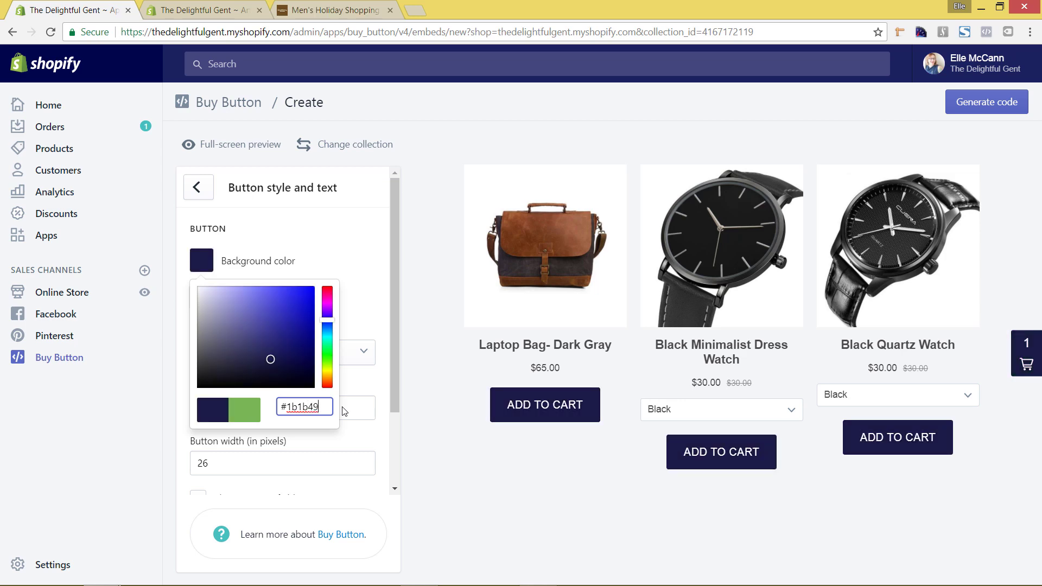
{"action": "left_click", "coordinate": [353, 288]}
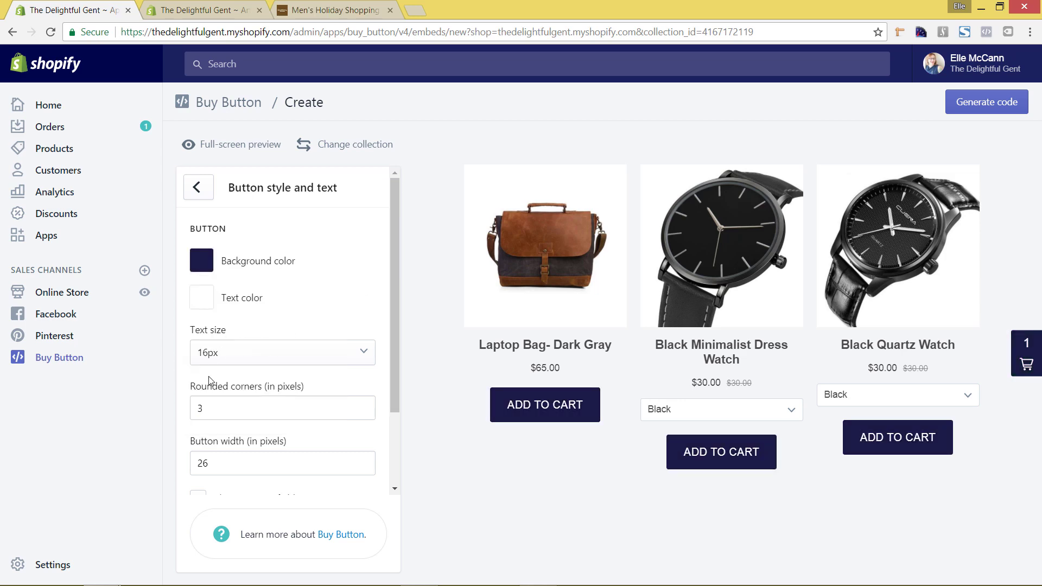
Set the button's rounded corners to 0 and keep the text size at 16px.
{"action": "left_click", "coordinate": [202, 413]}
{"action": "key", "text": "BackSpace"}
{"action": "type", "text": "0"}
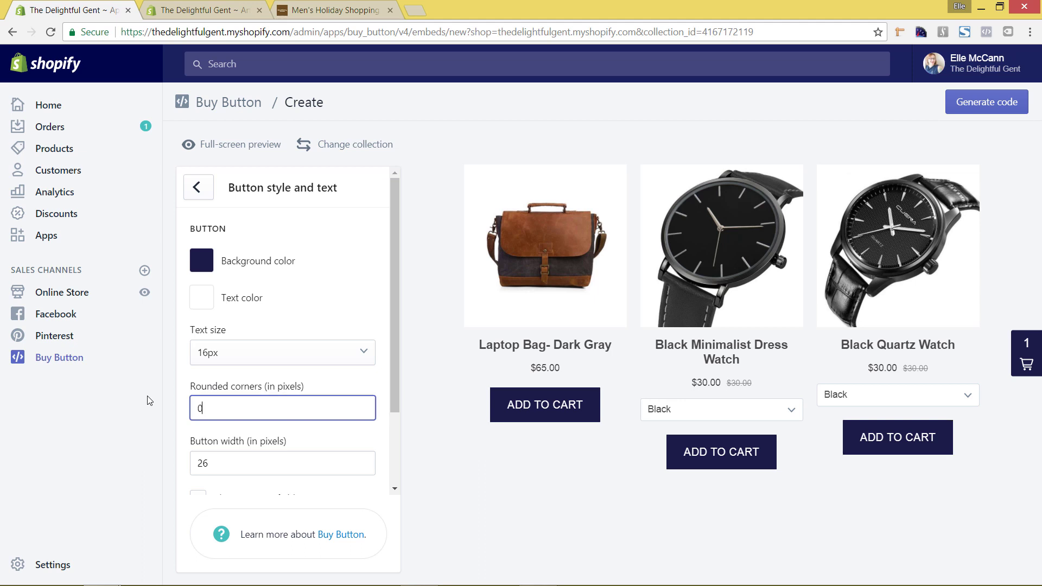
{"action": "left_click", "coordinate": [363, 353]}
{"action": "left_click", "coordinate": [392, 344]}
{"action": "scroll", "coordinate": [386, 350], "scroll_direction": "down", "scroll_amount": 2}
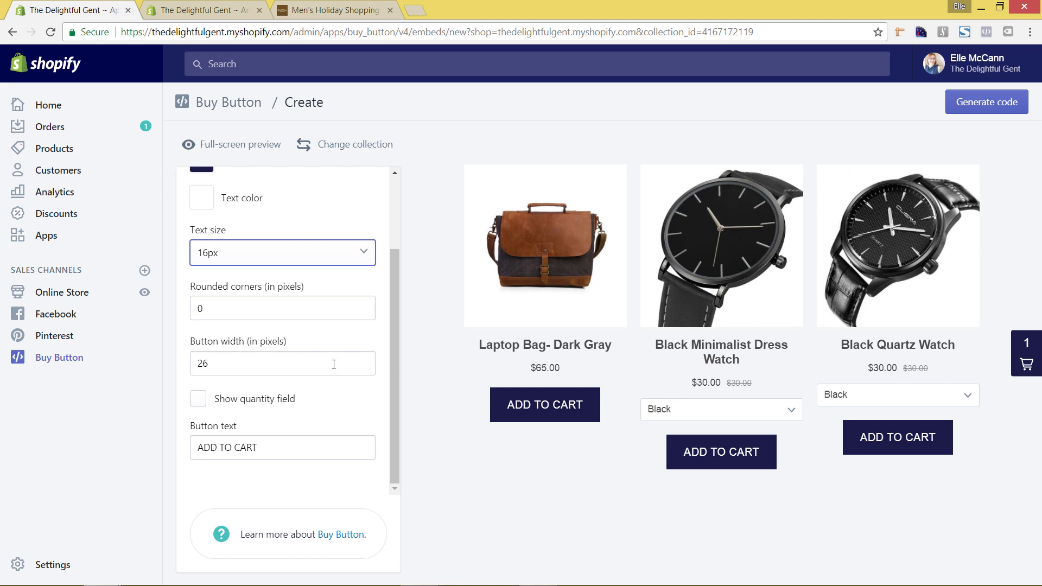
{"action": "scroll", "coordinate": [290, 309], "scroll_direction": "up", "scroll_amount": 2}
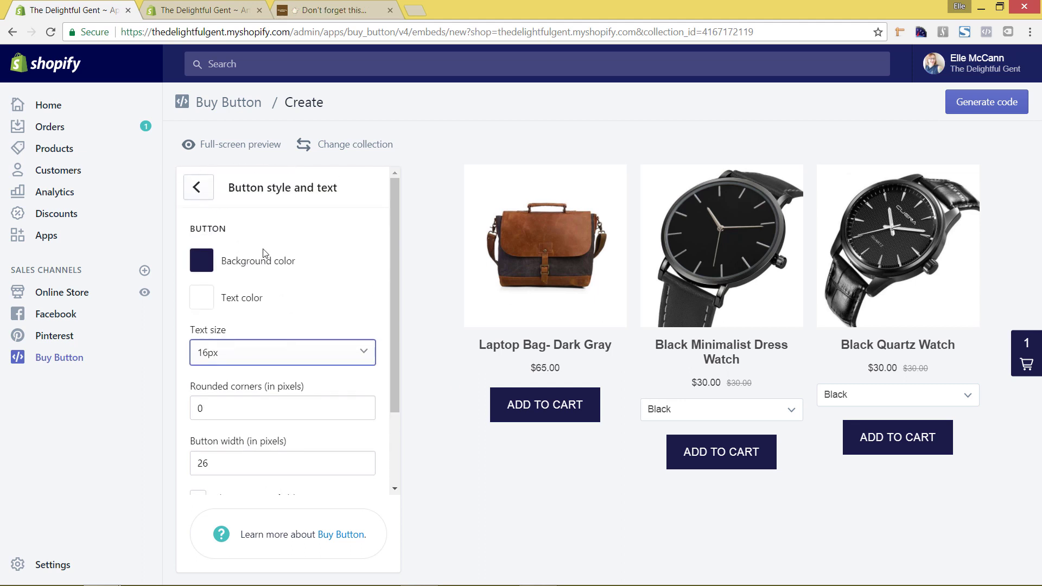
In Typography, set the button font and the headings font to Raleway.
{"action": "left_click", "coordinate": [198, 188]}
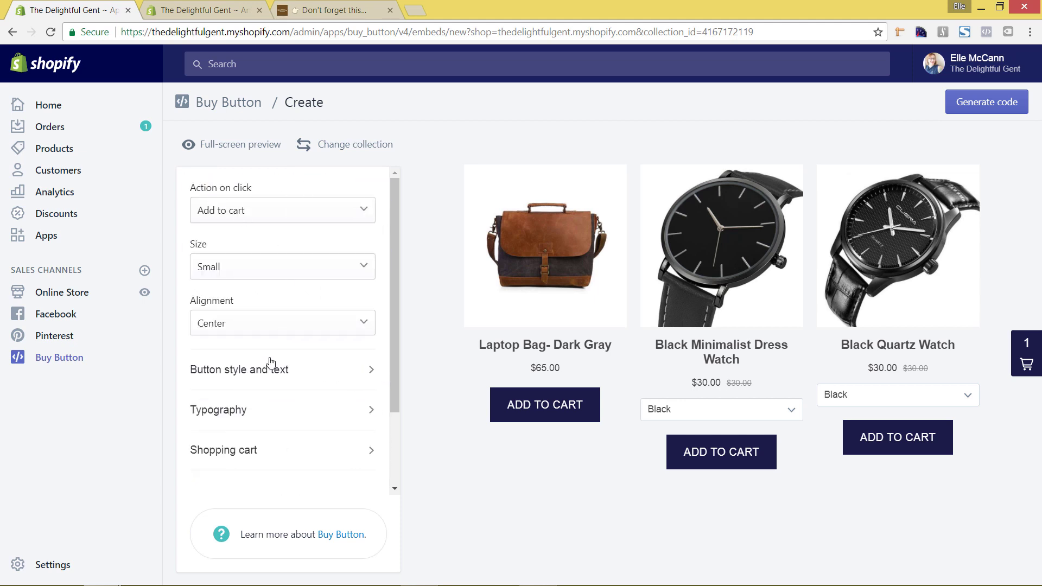
{"action": "left_click", "coordinate": [328, 411]}
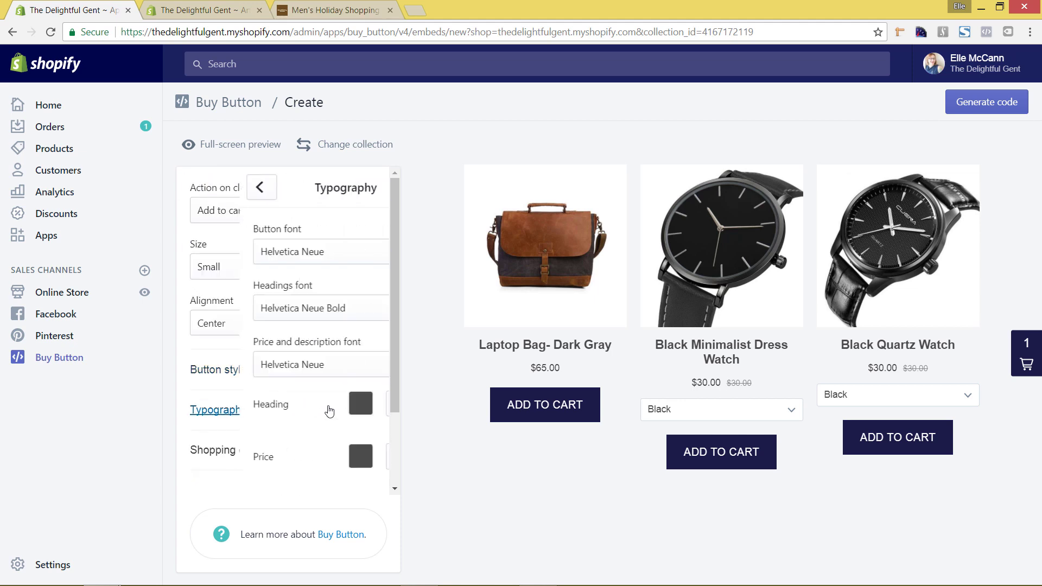
{"action": "left_click", "coordinate": [313, 256]}
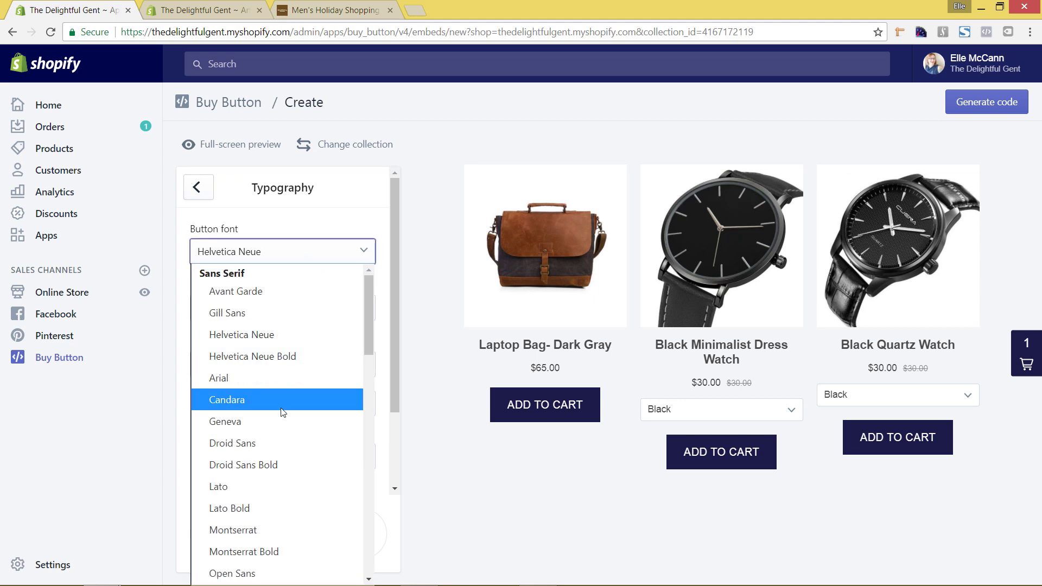
{"action": "scroll", "coordinate": [281, 408], "scroll_direction": "down", "scroll_amount": 5}
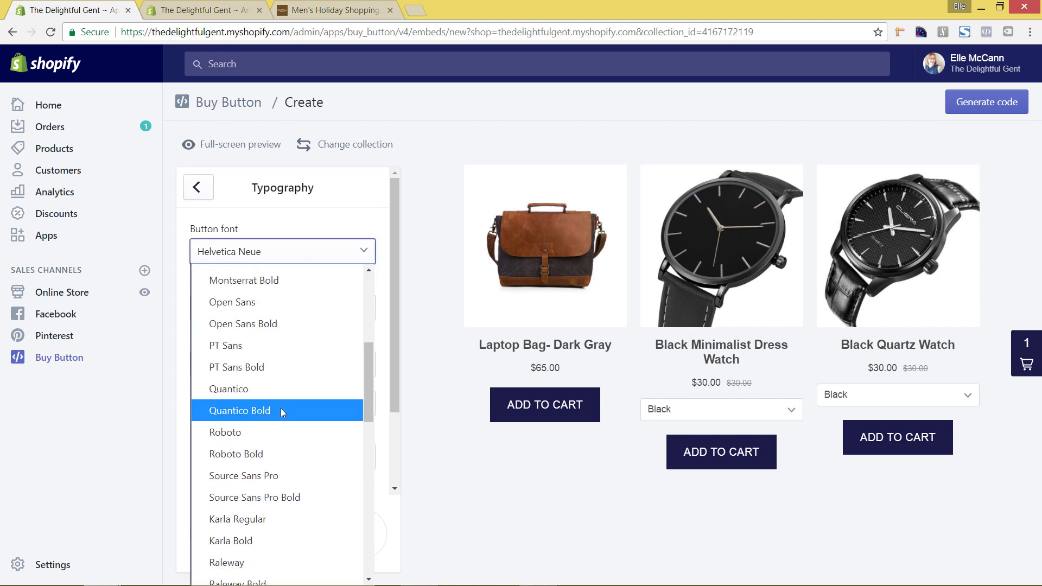
{"action": "left_click", "coordinate": [271, 557]}
{"action": "left_click", "coordinate": [278, 305]}
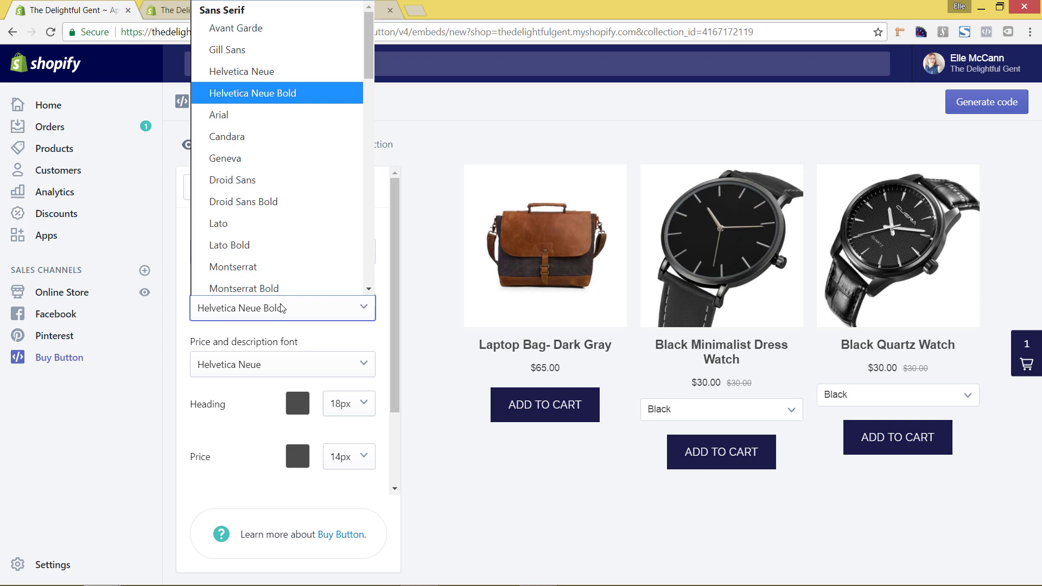
{"action": "scroll", "coordinate": [274, 244], "scroll_direction": "down", "scroll_amount": 5}
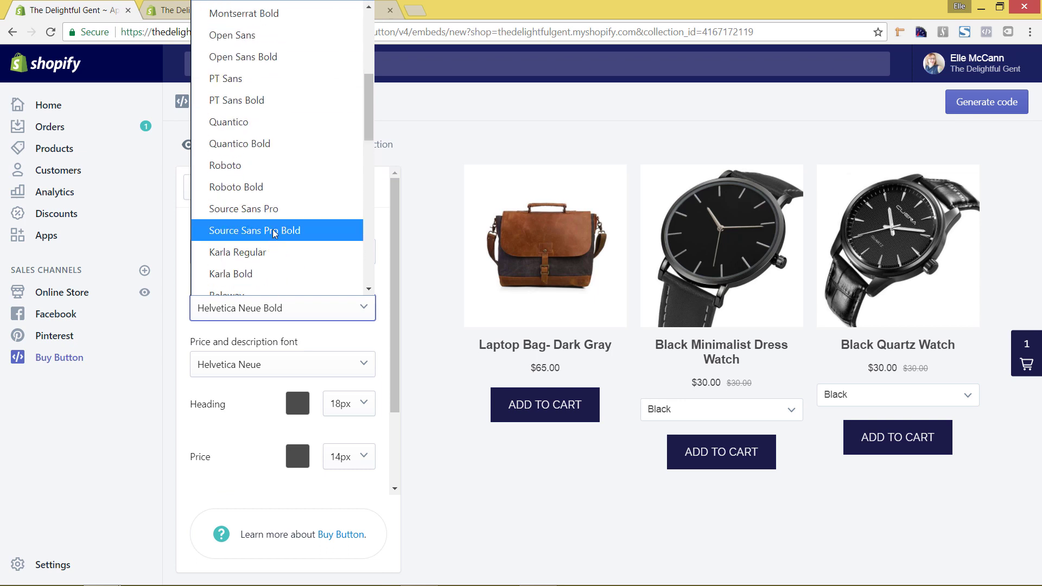
{"action": "scroll", "coordinate": [270, 201], "scroll_direction": "down", "scroll_amount": 3}
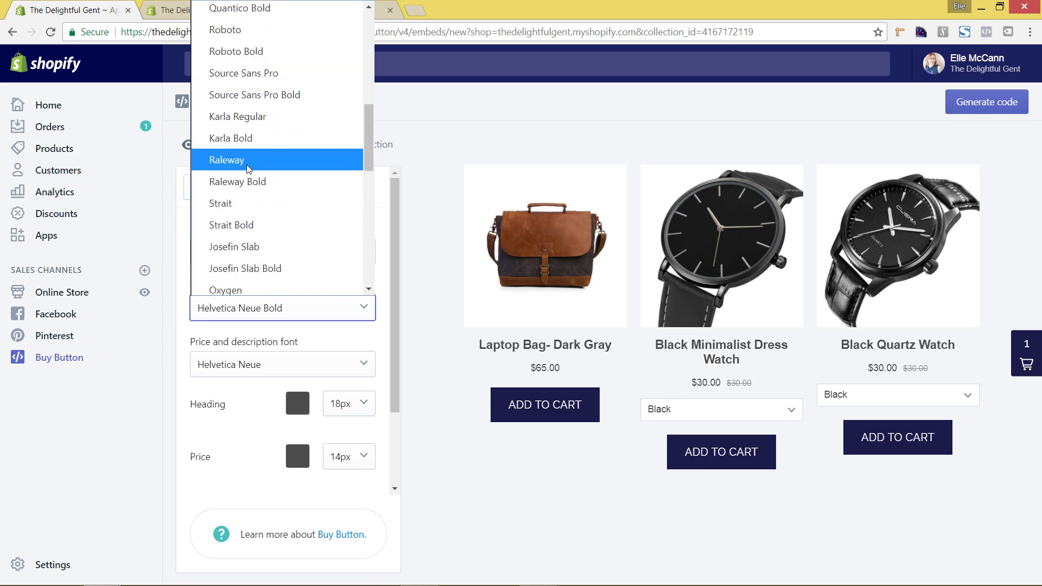
{"action": "left_click", "coordinate": [247, 167]}
Set the price and description font to Raleway and change headings to Raleway Bold.
{"action": "left_click", "coordinate": [291, 364]}
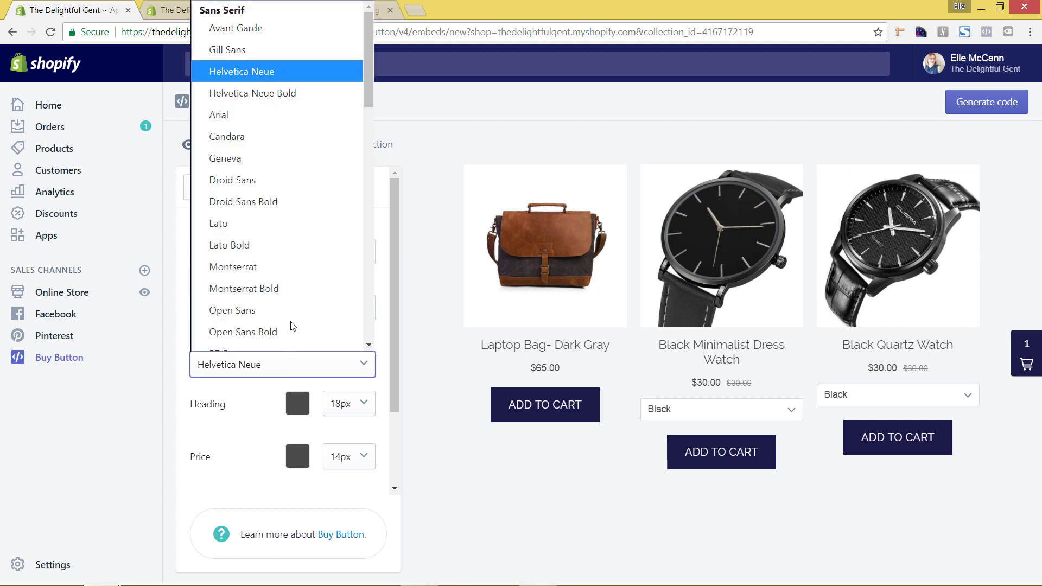
{"action": "scroll", "coordinate": [304, 203], "scroll_direction": "down", "scroll_amount": 8}
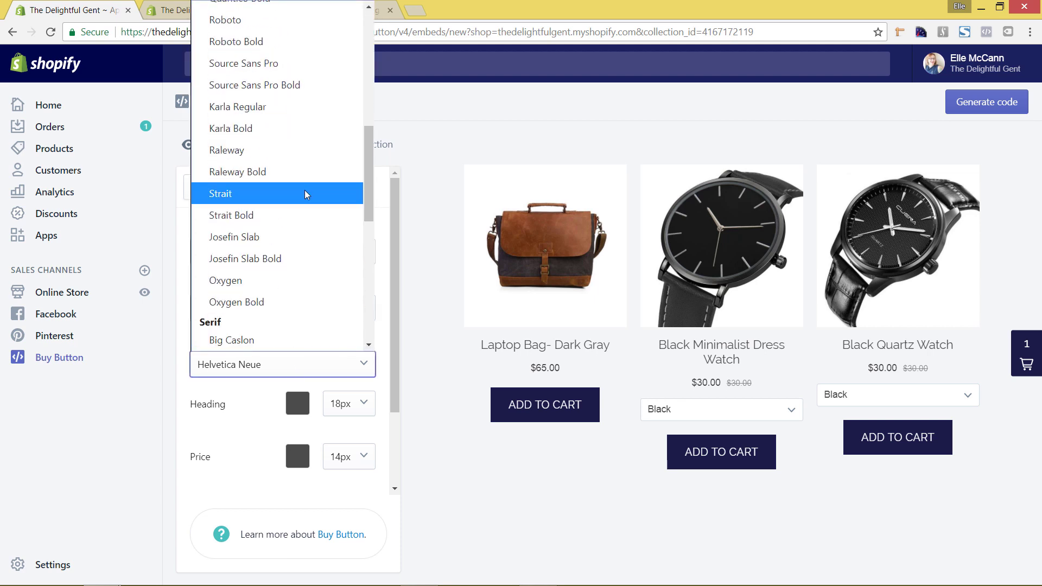
{"action": "left_click", "coordinate": [296, 159]}
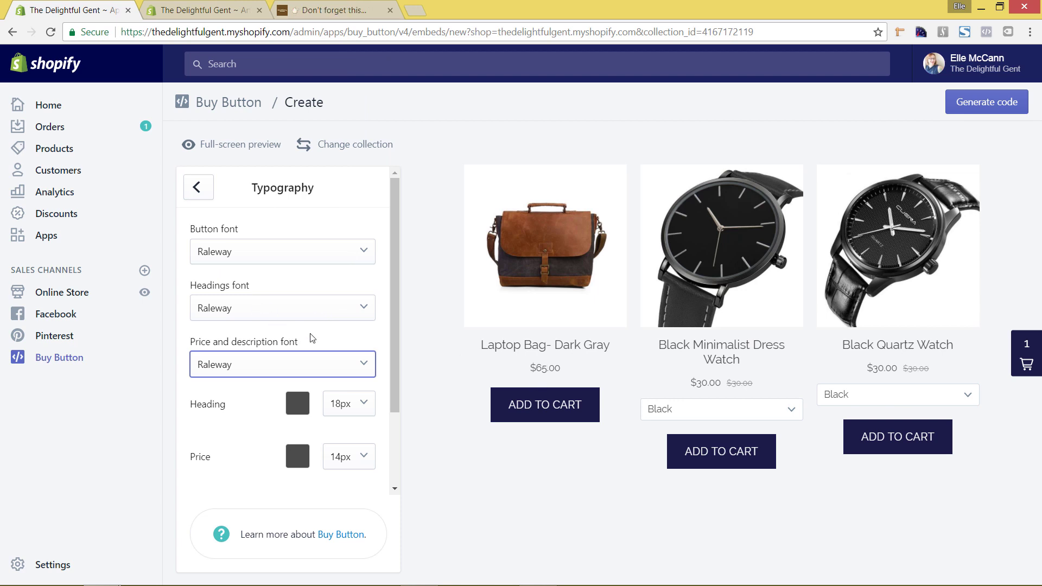
{"action": "left_click", "coordinate": [310, 312]}
{"action": "scroll", "coordinate": [298, 258], "scroll_direction": "down", "scroll_amount": 3}
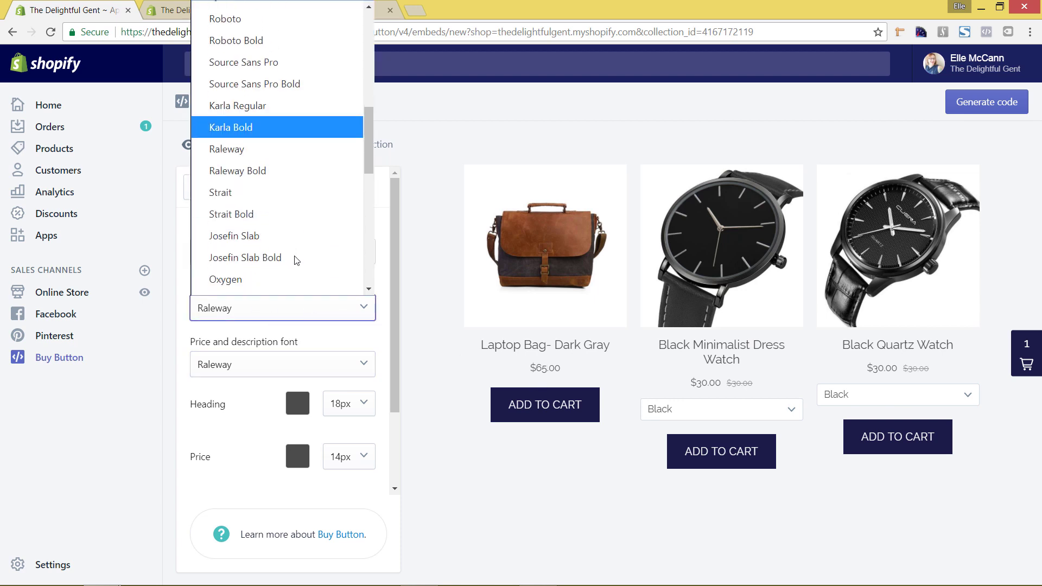
{"action": "left_click", "coordinate": [296, 170]}
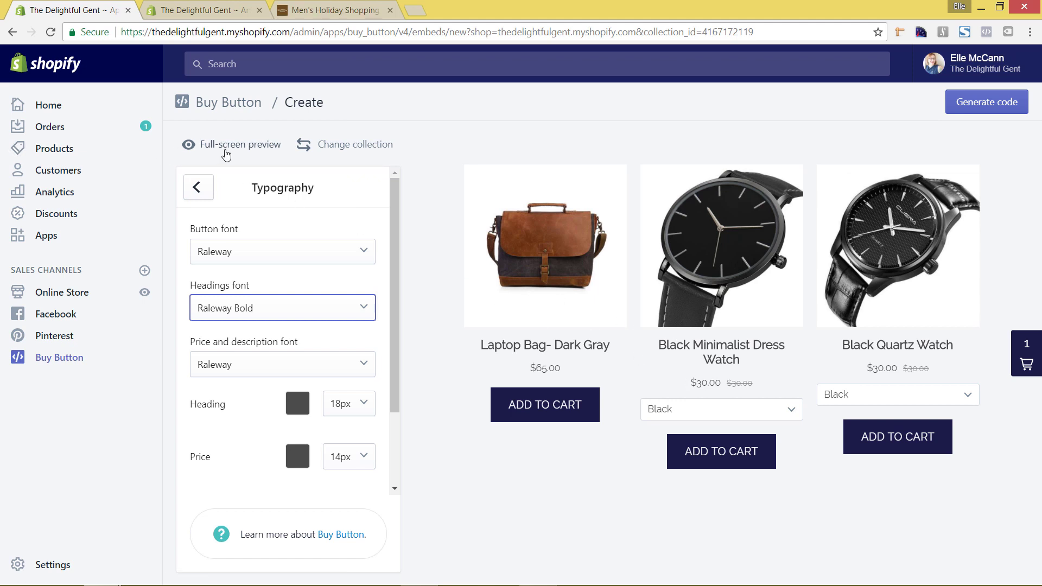
{"action": "left_click", "coordinate": [213, 196]}
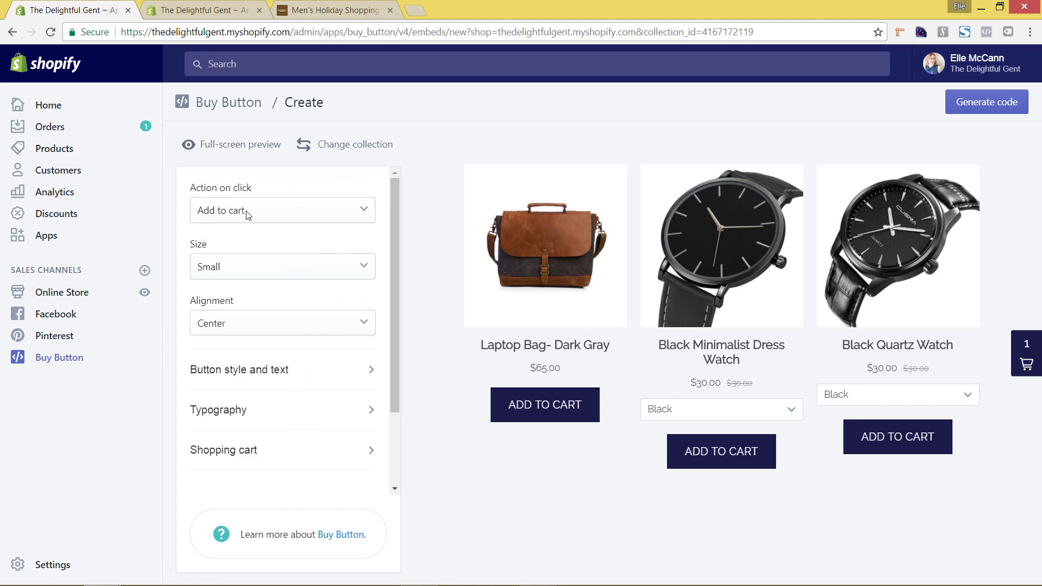
{"action": "scroll", "coordinate": [359, 334], "scroll_direction": "down", "scroll_amount": 2}
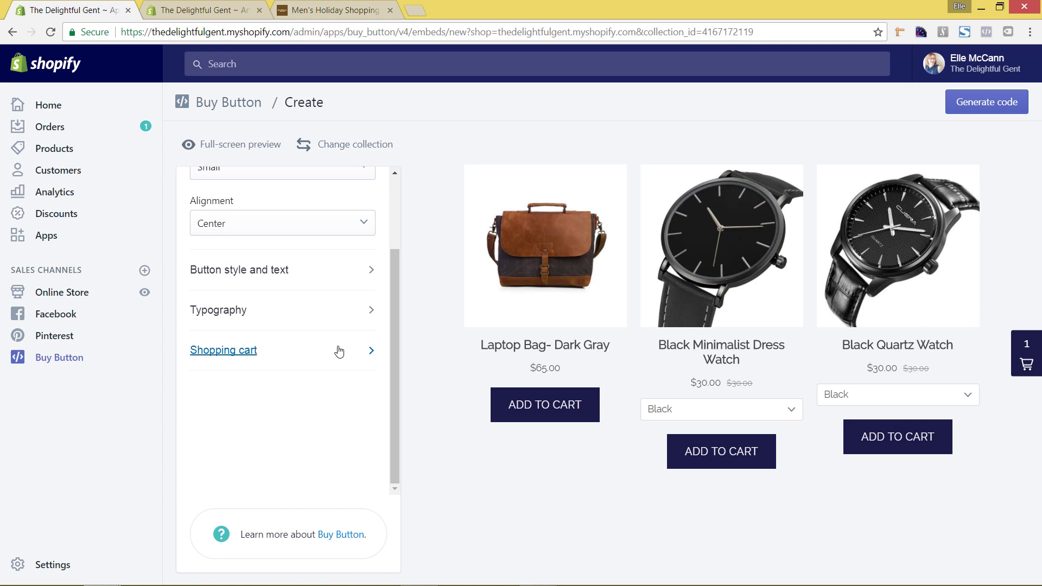
Open the Shopping cart settings and compare the preview with the blog page's cart.
{"action": "left_click", "coordinate": [339, 350]}
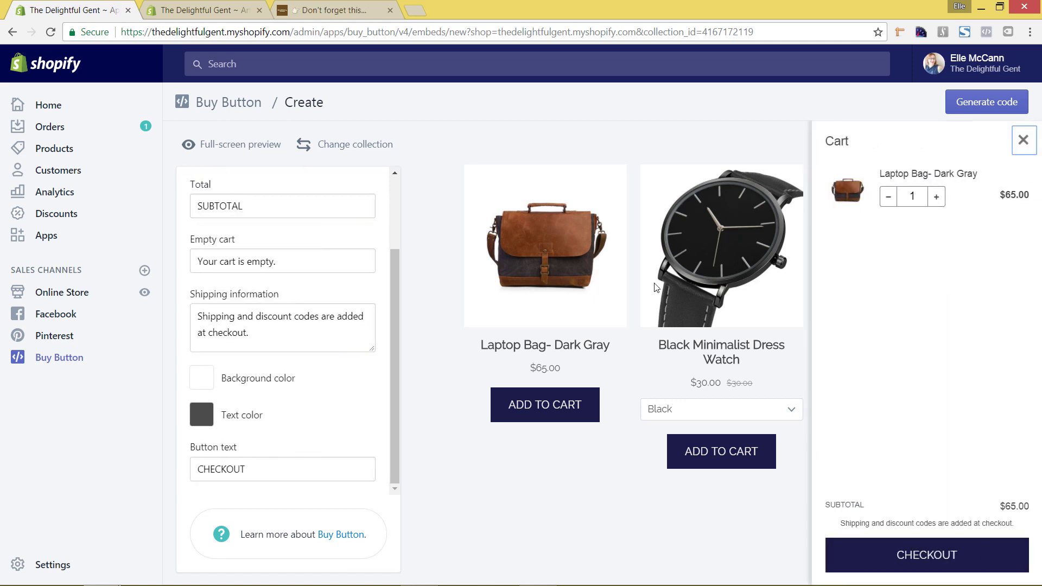
{"action": "left_click", "coordinate": [1022, 140]}
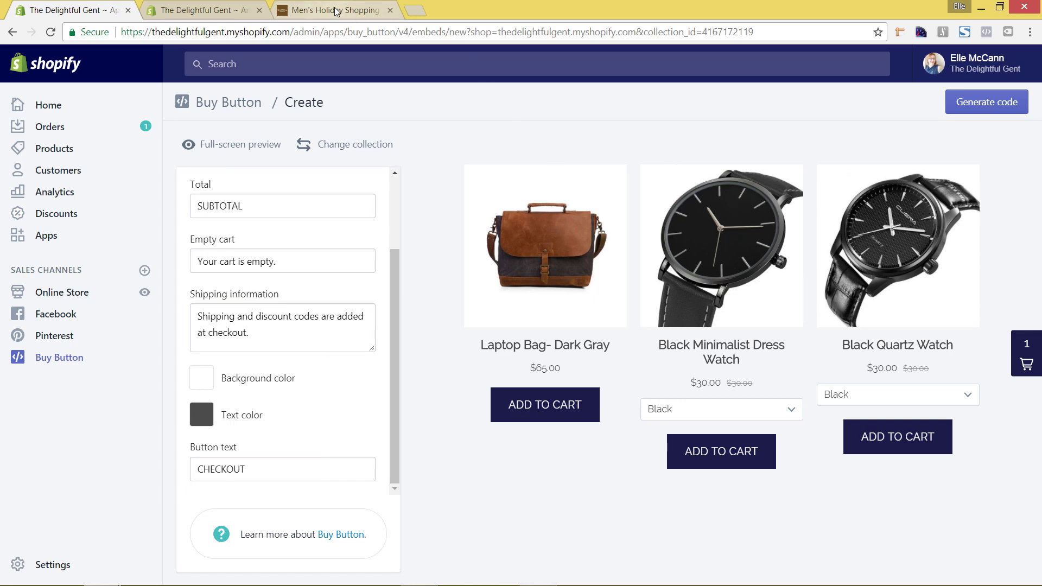
{"action": "left_click", "coordinate": [386, 17]}
{"action": "left_click", "coordinate": [890, 69]}
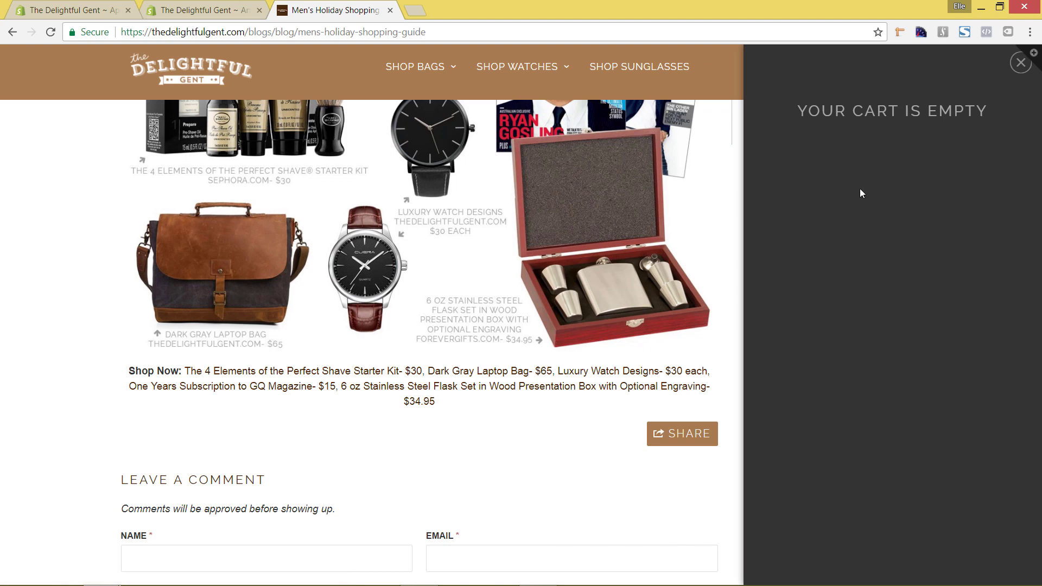
{"action": "left_click", "coordinate": [1018, 63]}
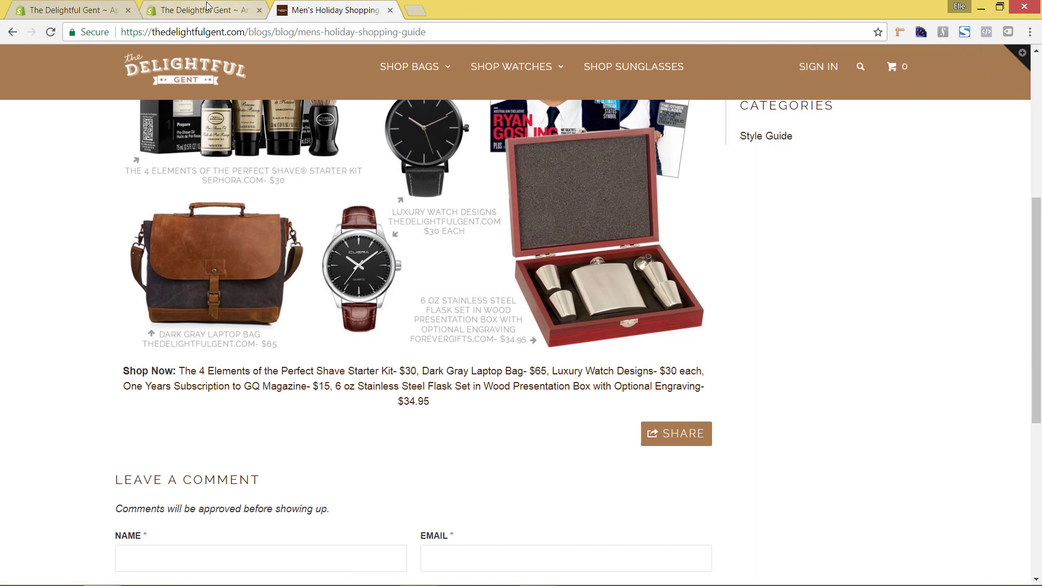
Return to the Buy Button builder and preview the cart holding the Laptop Bag at $65.00.
{"action": "left_click", "coordinate": [203, 10]}
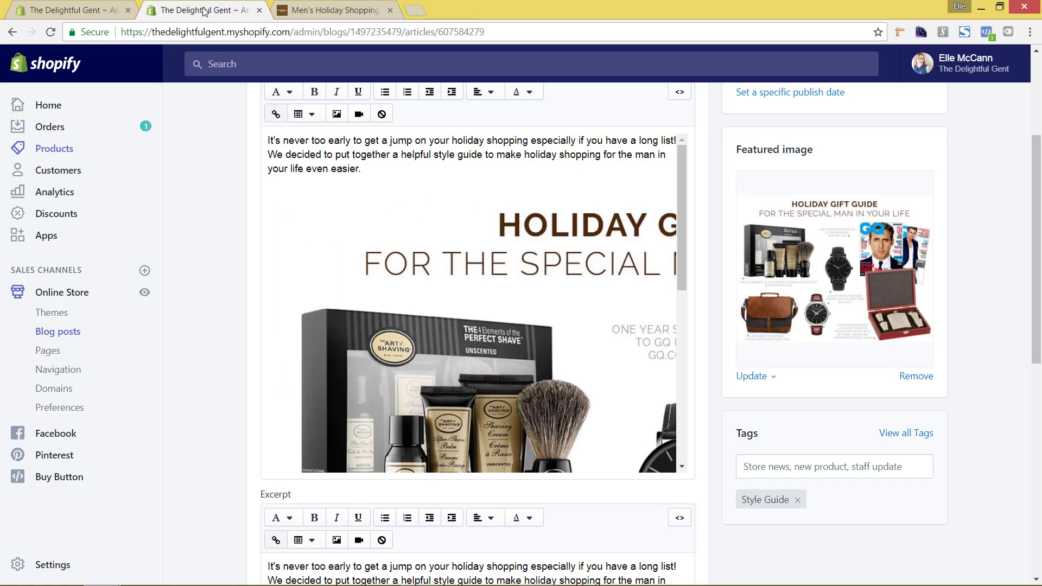
{"action": "left_click", "coordinate": [109, 12]}
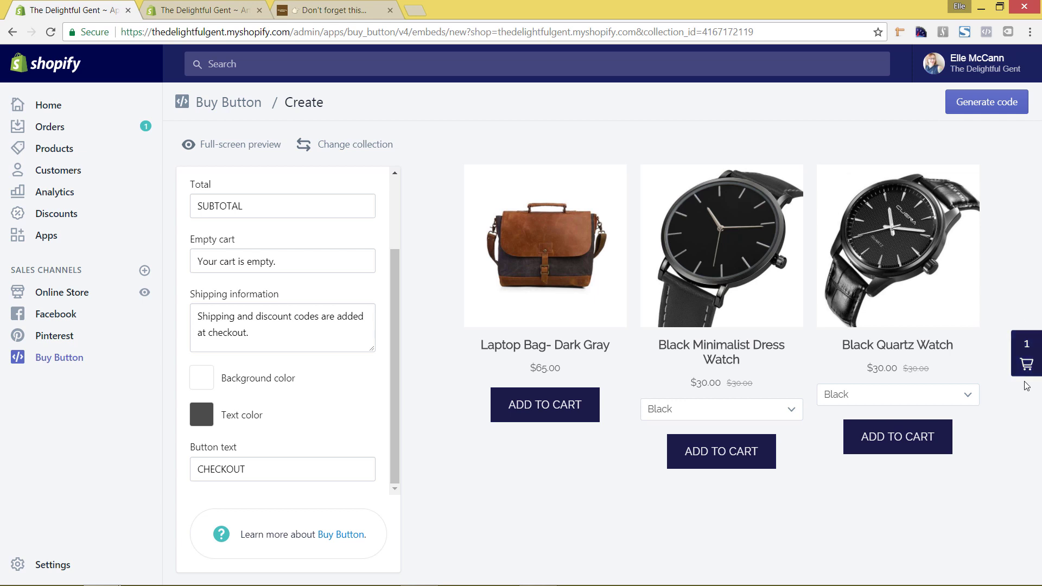
{"action": "left_click", "coordinate": [1027, 364]}
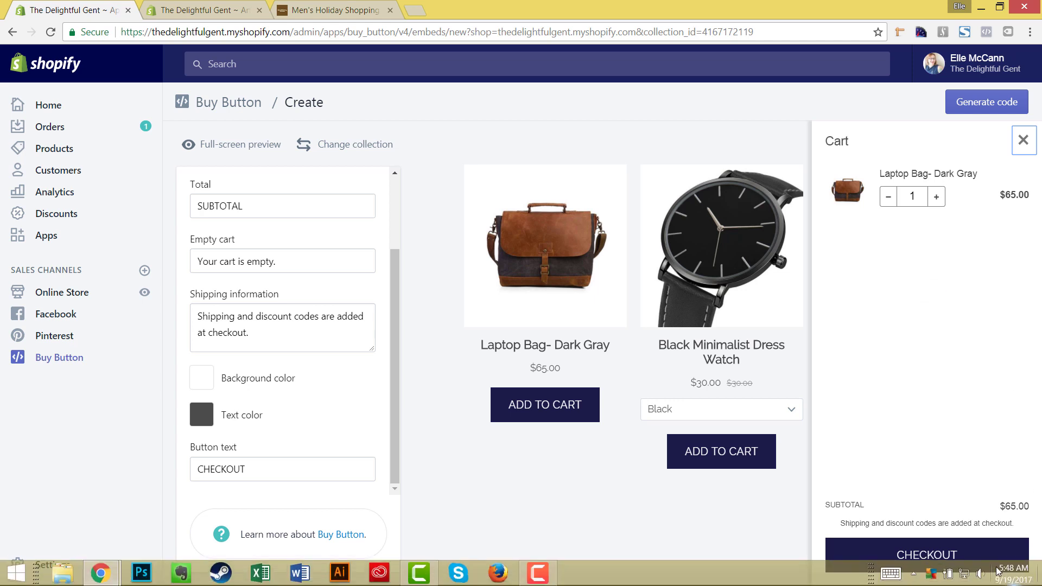
{"action": "left_click", "coordinate": [1017, 142]}
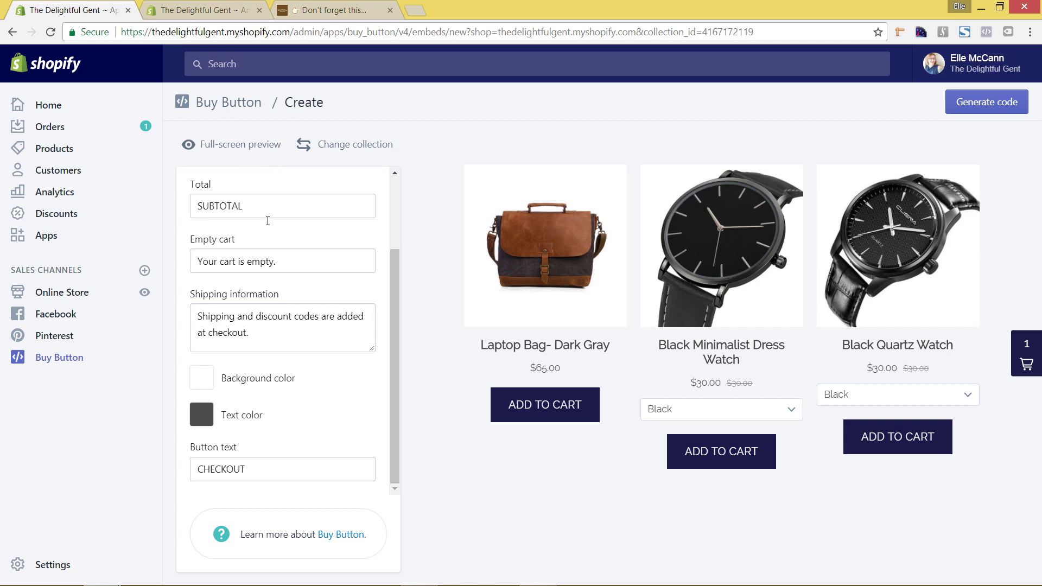
Generate the collection's Buy Button embed code and copy it to the clipboard.
{"action": "scroll", "coordinate": [268, 220], "scroll_direction": "up", "scroll_amount": 5}
{"action": "left_click", "coordinate": [198, 184]}
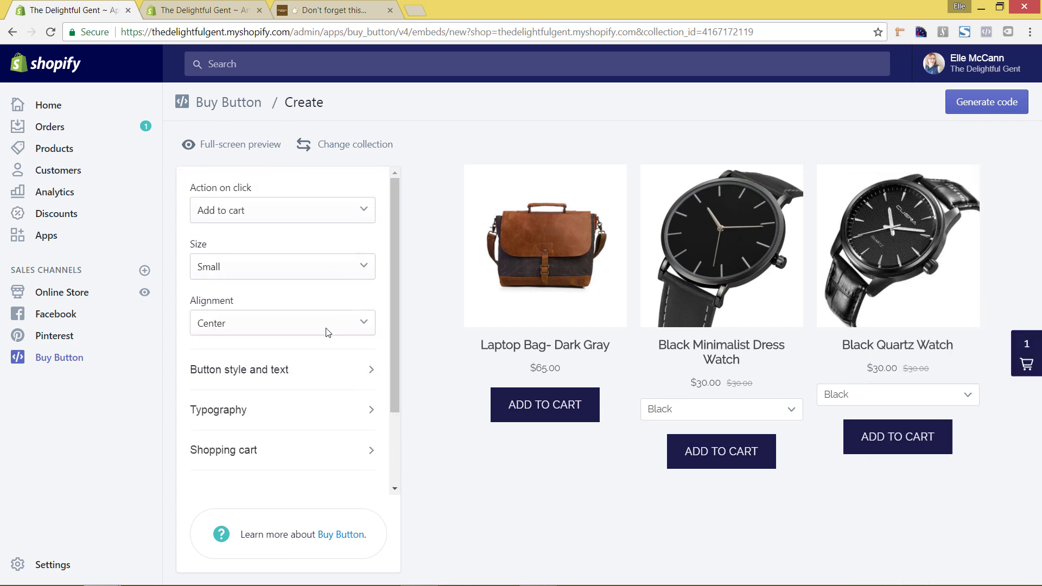
{"action": "scroll", "coordinate": [328, 333], "scroll_direction": "down", "scroll_amount": 2}
{"action": "scroll", "coordinate": [310, 330], "scroll_direction": "up", "scroll_amount": 2}
{"action": "left_click", "coordinate": [966, 108]}
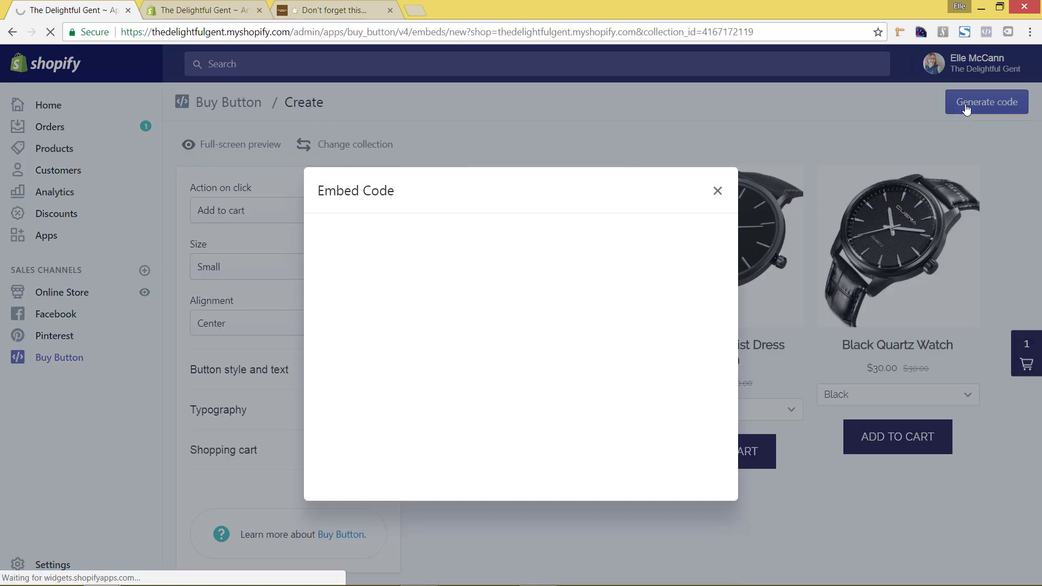
{"action": "left_click", "coordinate": [485, 365]}
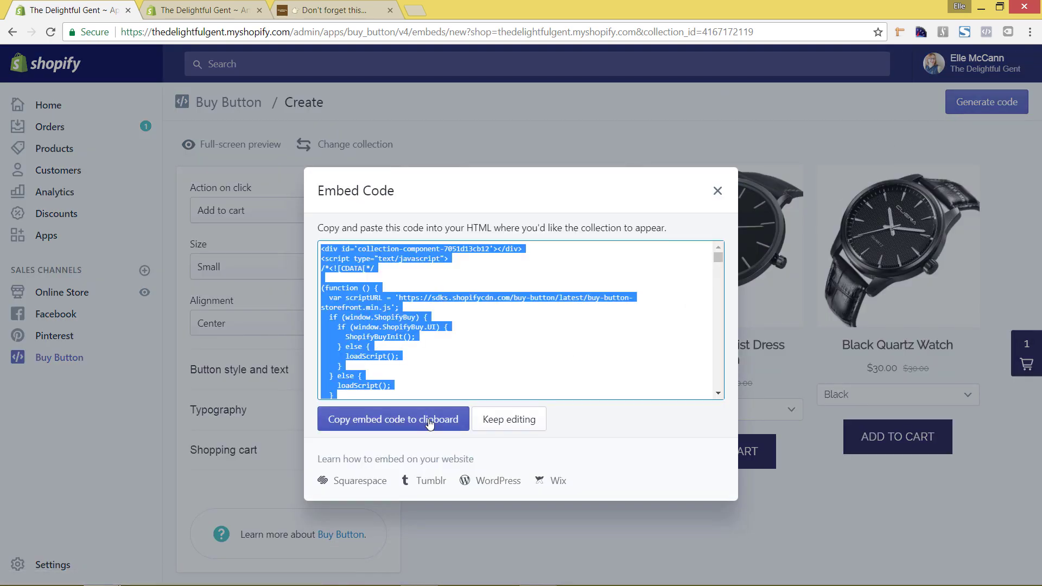
{"action": "left_click", "coordinate": [452, 425]}
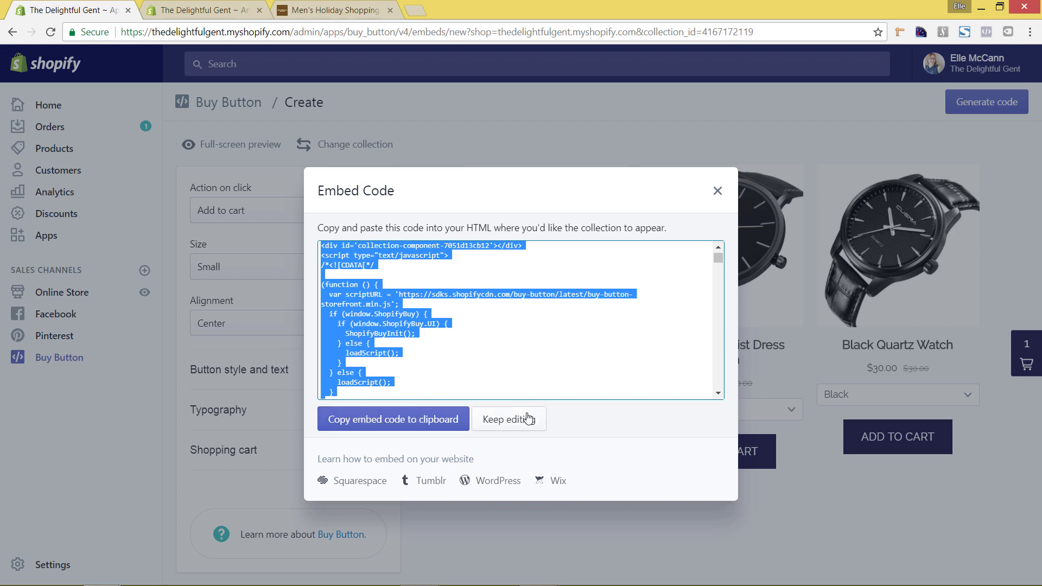
{"action": "left_click", "coordinate": [717, 192]}
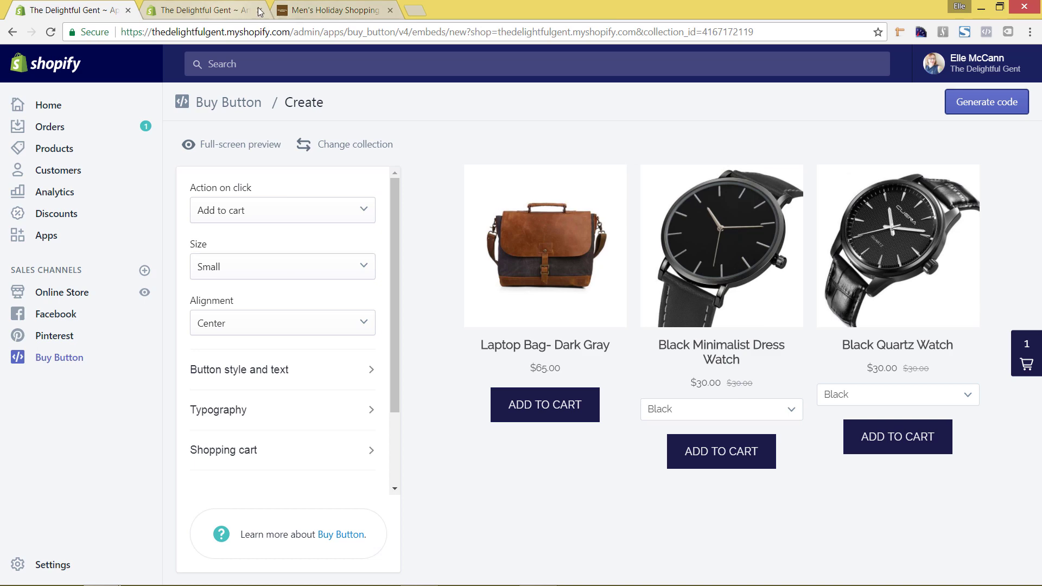
Paste the embed code at the end of the article's HTML content and save the post.
{"action": "left_click", "coordinate": [192, 9]}
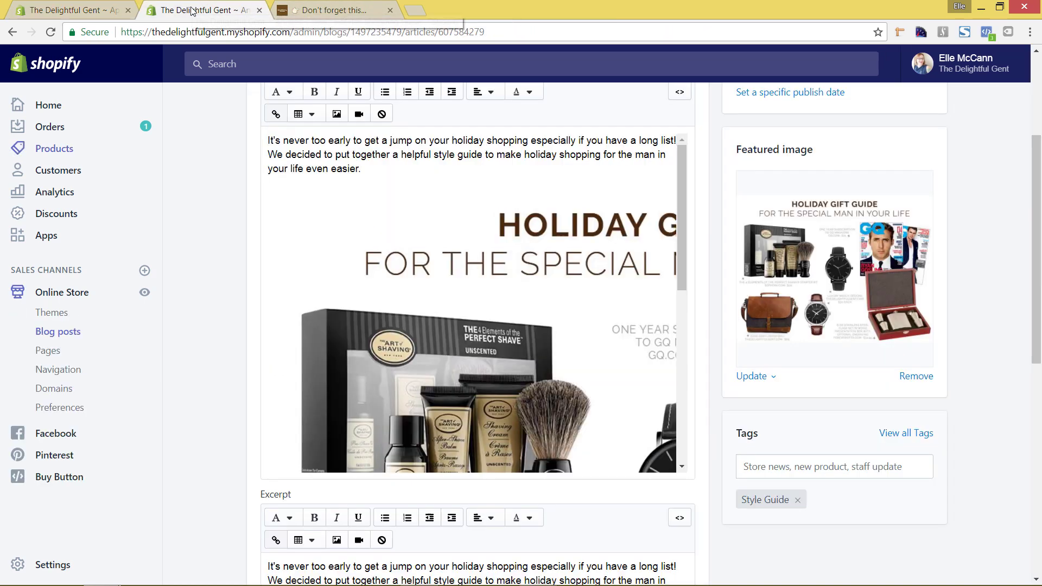
{"action": "scroll", "coordinate": [703, 341], "scroll_direction": "up", "scroll_amount": 3}
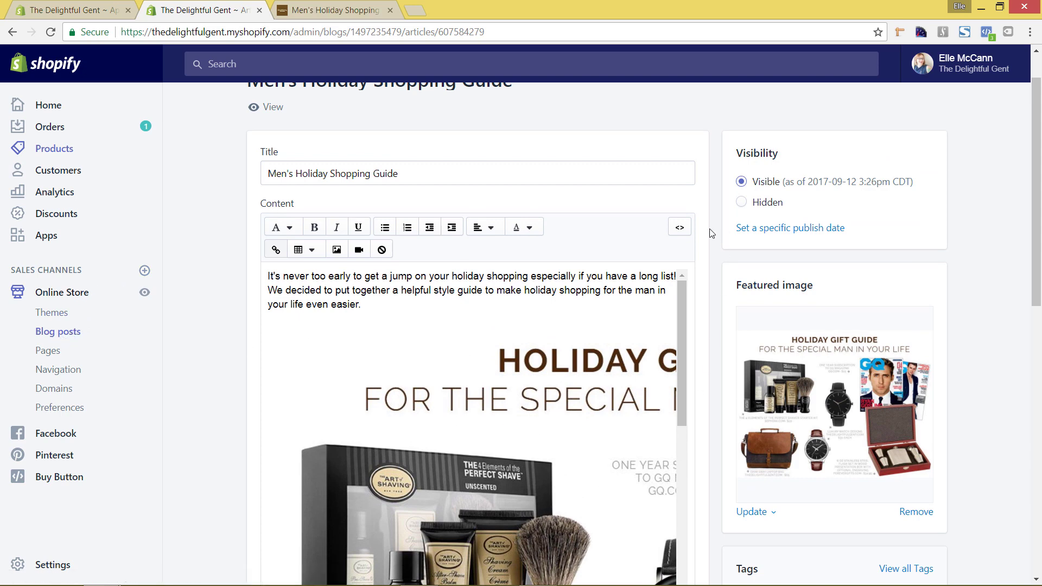
{"action": "left_click", "coordinate": [682, 235]}
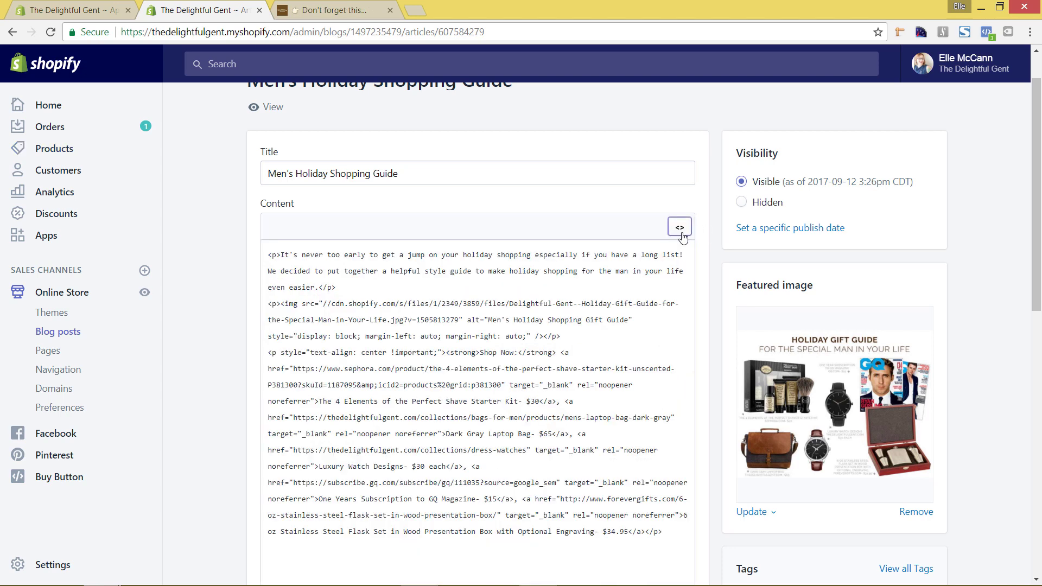
{"action": "scroll", "coordinate": [556, 334], "scroll_direction": "down", "scroll_amount": 5}
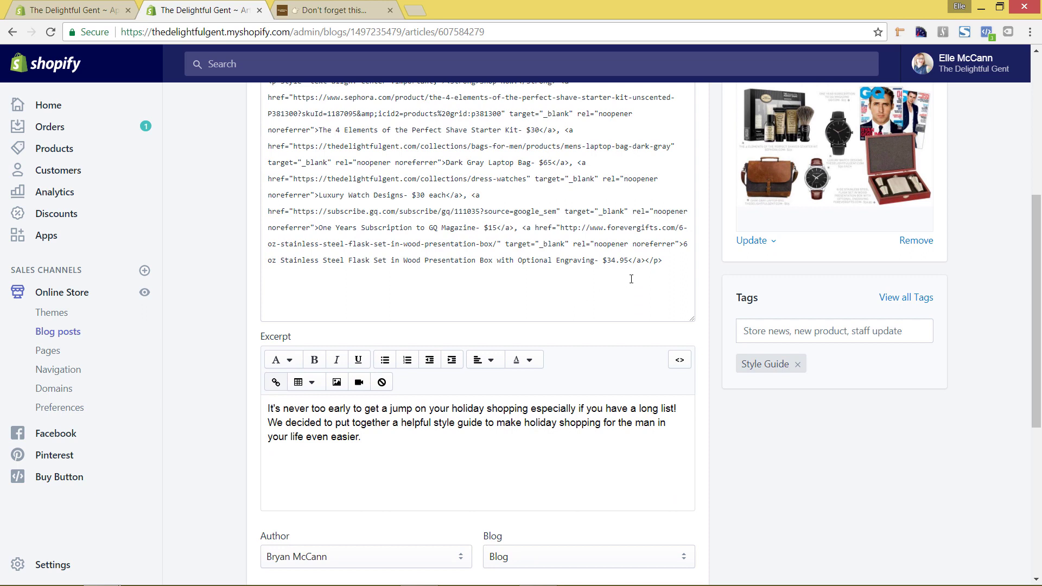
{"action": "left_click", "coordinate": [631, 279]}
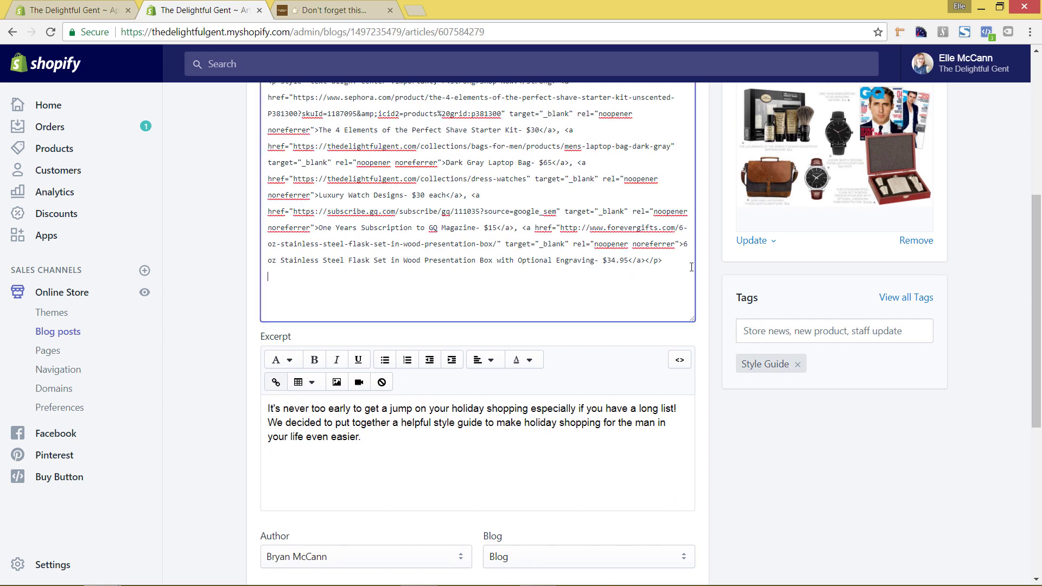
{"action": "key", "text": "ctrl+v"}
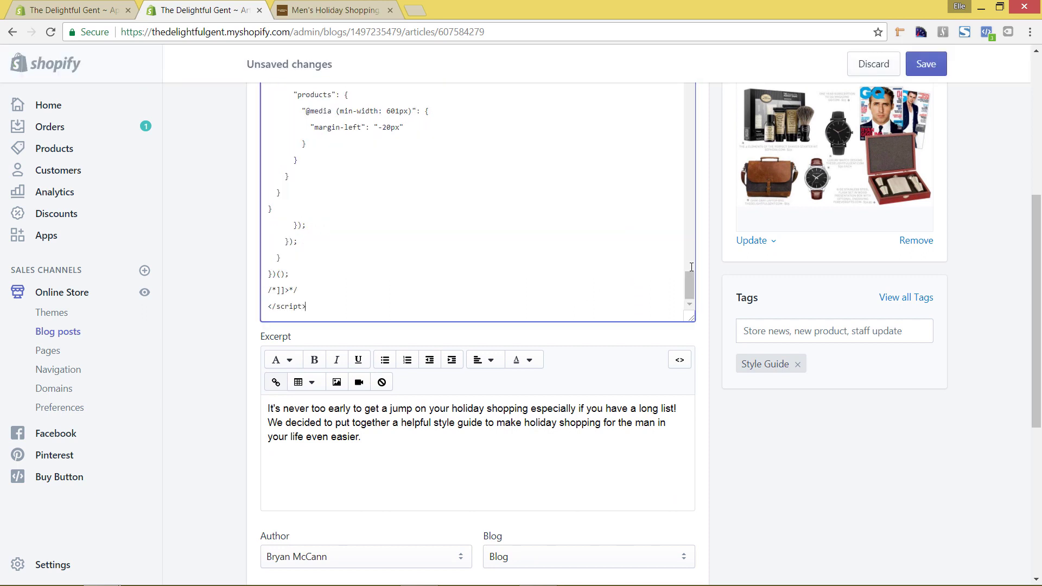
{"action": "left_click", "coordinate": [927, 65]}
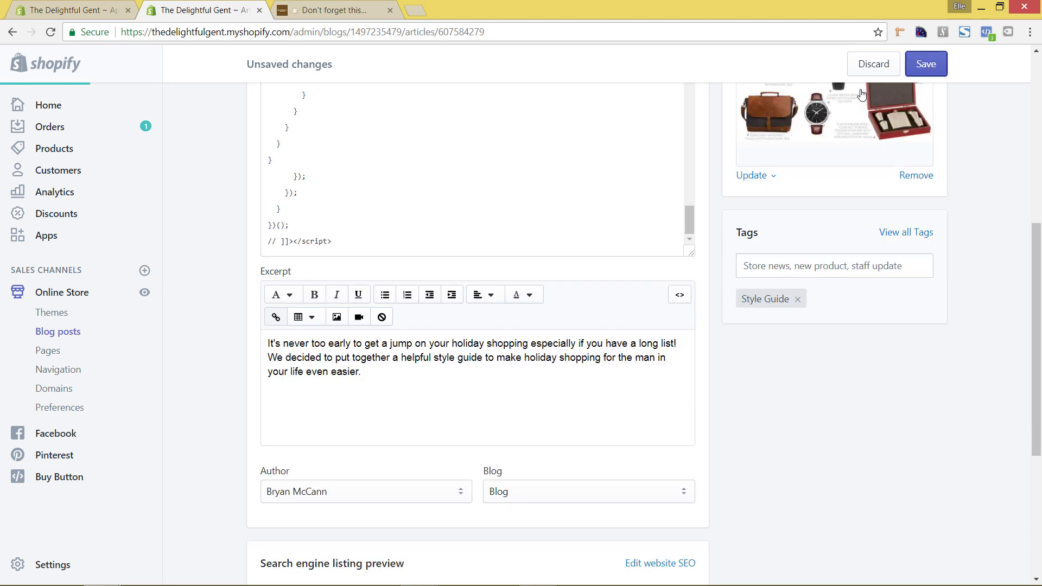
Reload the live guide post, scroll to the embedded products, and add Laptop Bag- Dark Gray to the cart.
{"action": "left_click", "coordinate": [339, 10]}
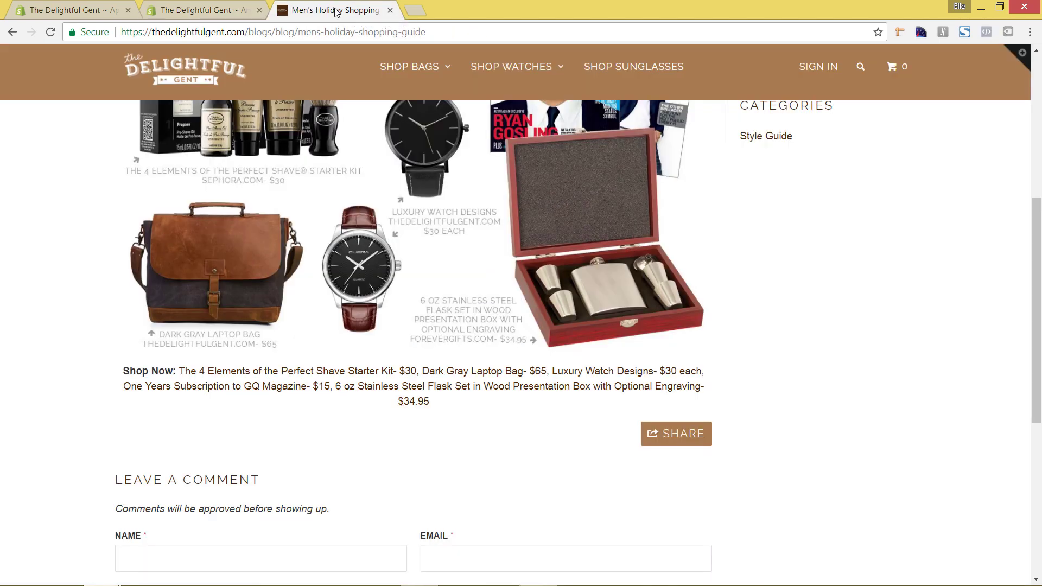
{"action": "left_click", "coordinate": [52, 34]}
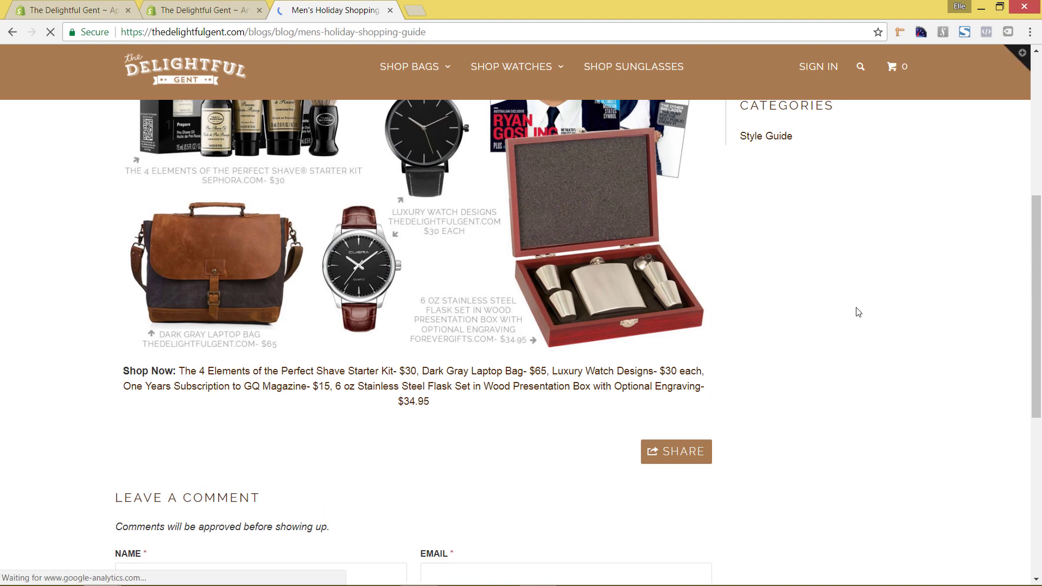
{"action": "scroll", "coordinate": [819, 308], "scroll_direction": "down", "scroll_amount": 3}
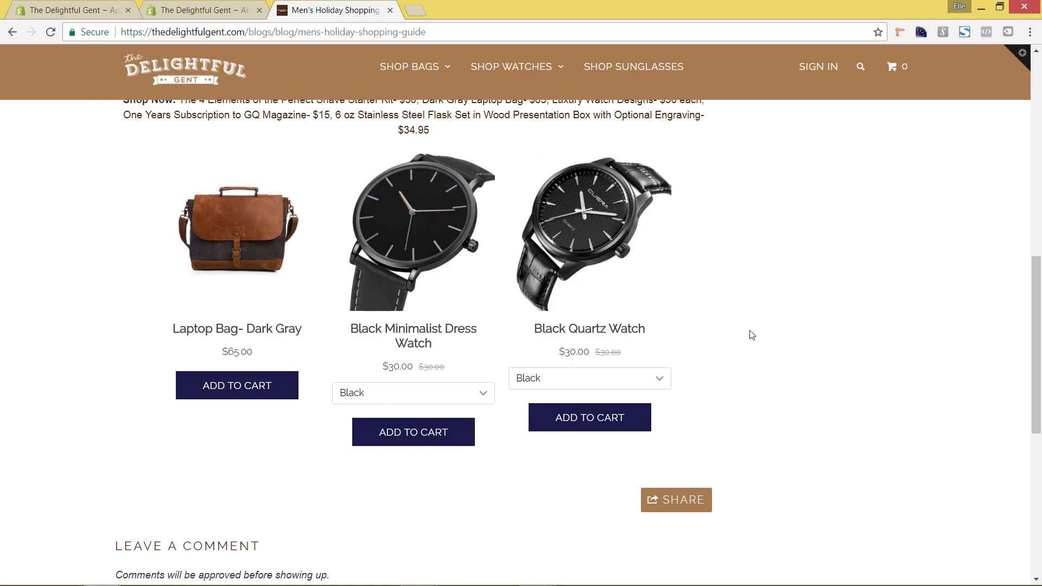
{"action": "scroll", "coordinate": [751, 335], "scroll_direction": "up", "scroll_amount": 10}
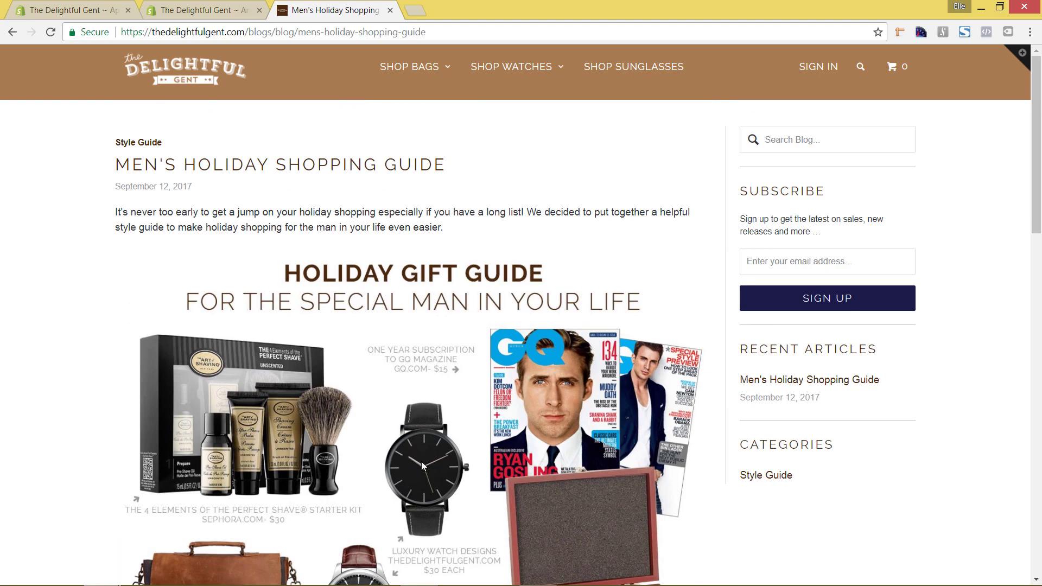
{"action": "scroll", "coordinate": [422, 462], "scroll_direction": "down", "scroll_amount": 8}
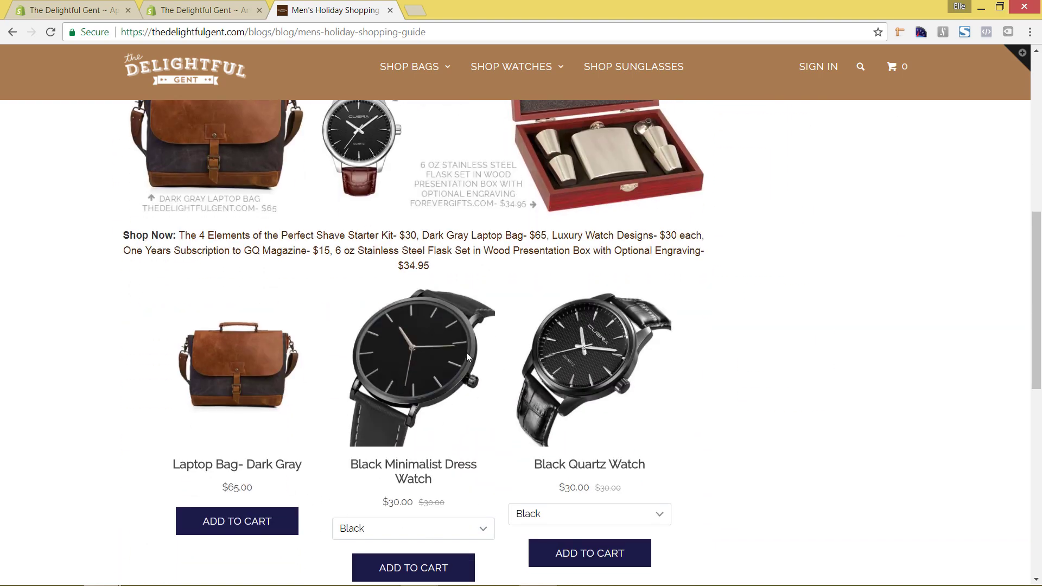
{"action": "scroll", "coordinate": [466, 358], "scroll_direction": "down", "scroll_amount": 2}
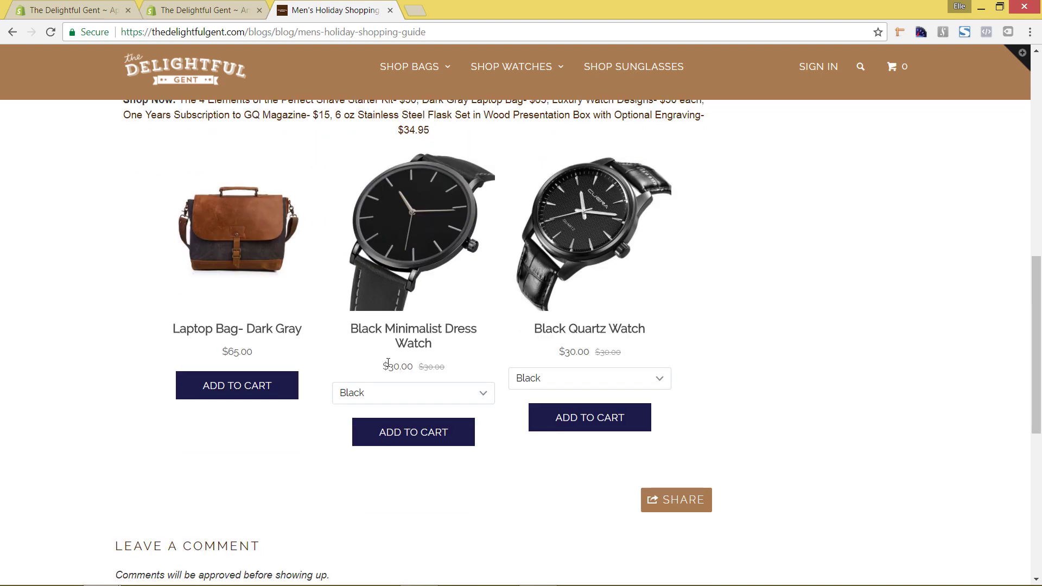
{"action": "left_click", "coordinate": [234, 389]}
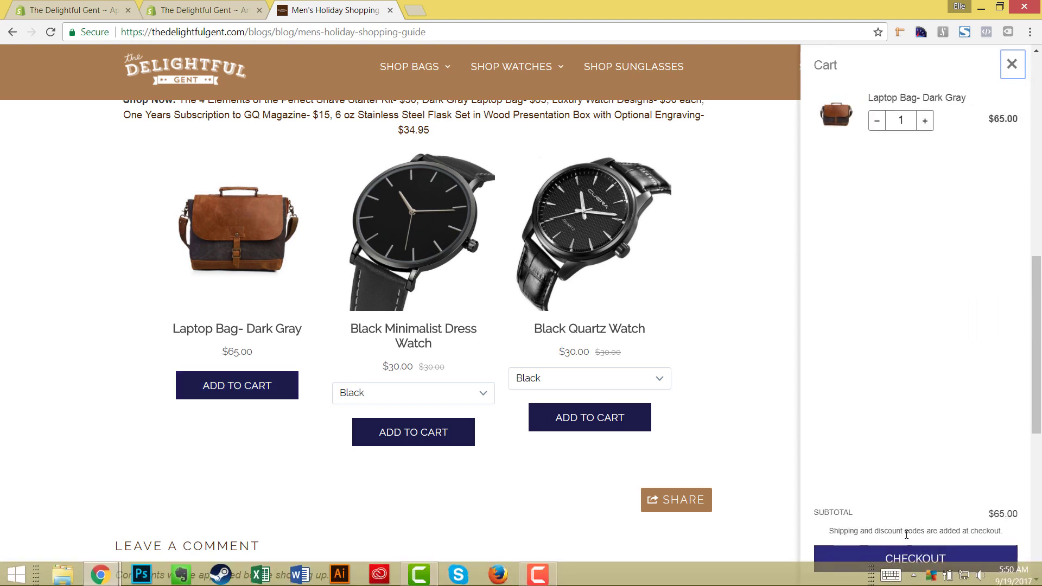
{"action": "left_click", "coordinate": [1012, 67]}
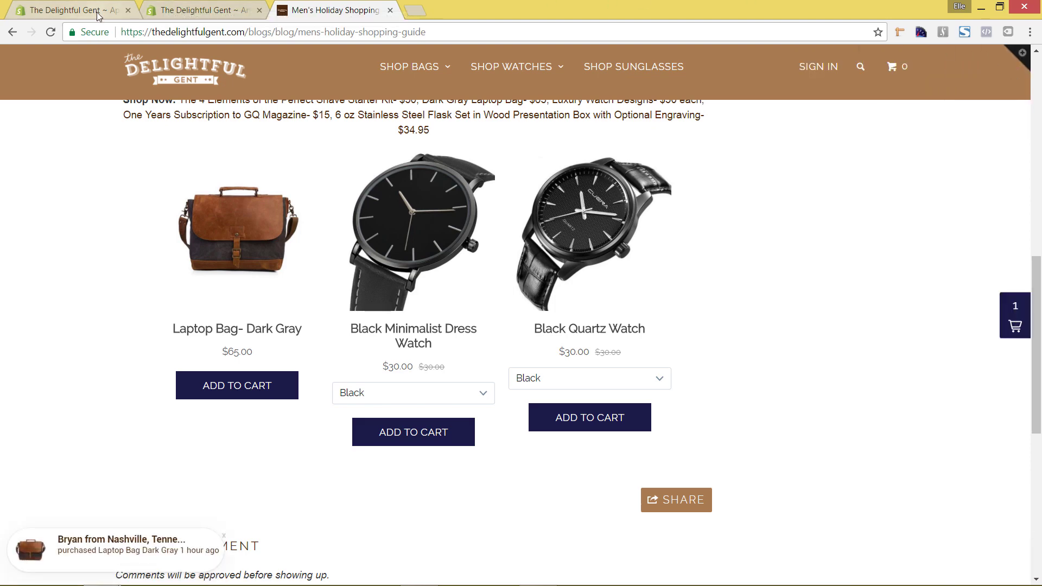
Go back via the Buy Button breadcrumb, then open and cancel the email card's product picker.
{"action": "left_click", "coordinate": [115, 12]}
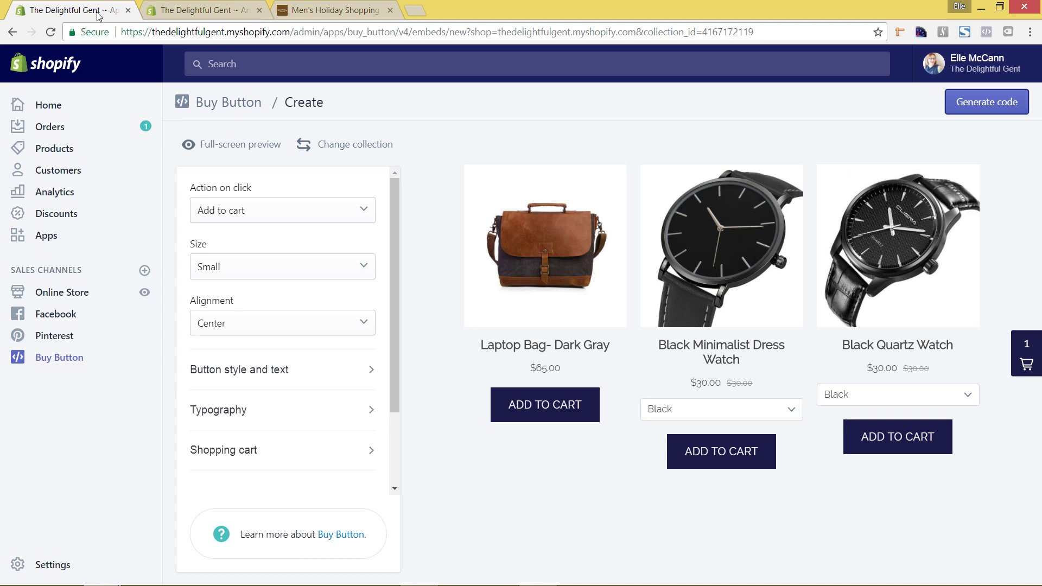
{"action": "left_click", "coordinate": [229, 107]}
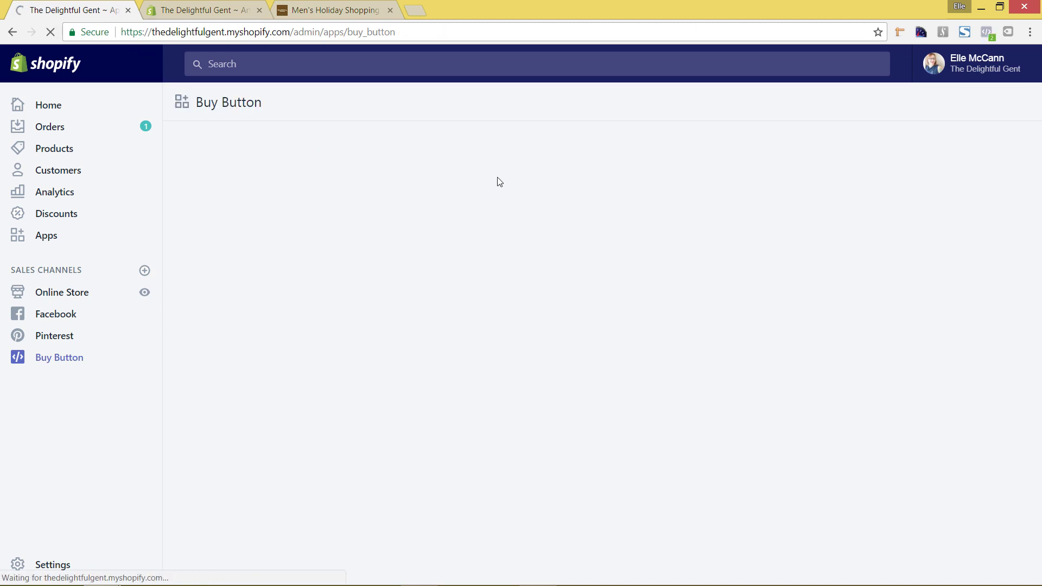
{"action": "scroll", "coordinate": [524, 224], "scroll_direction": "down", "scroll_amount": 1}
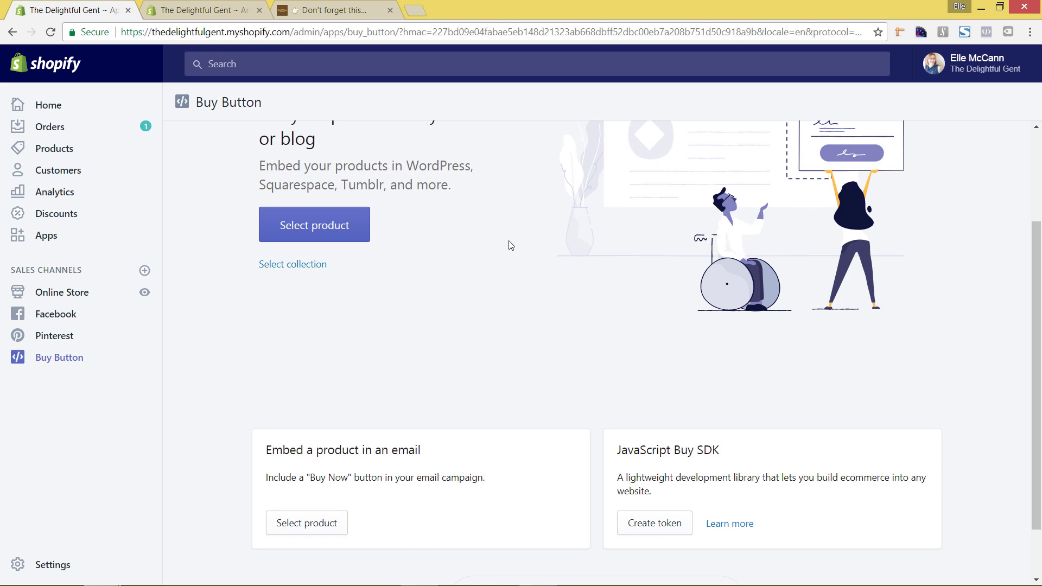
{"action": "scroll", "coordinate": [496, 271], "scroll_direction": "down", "scroll_amount": 1}
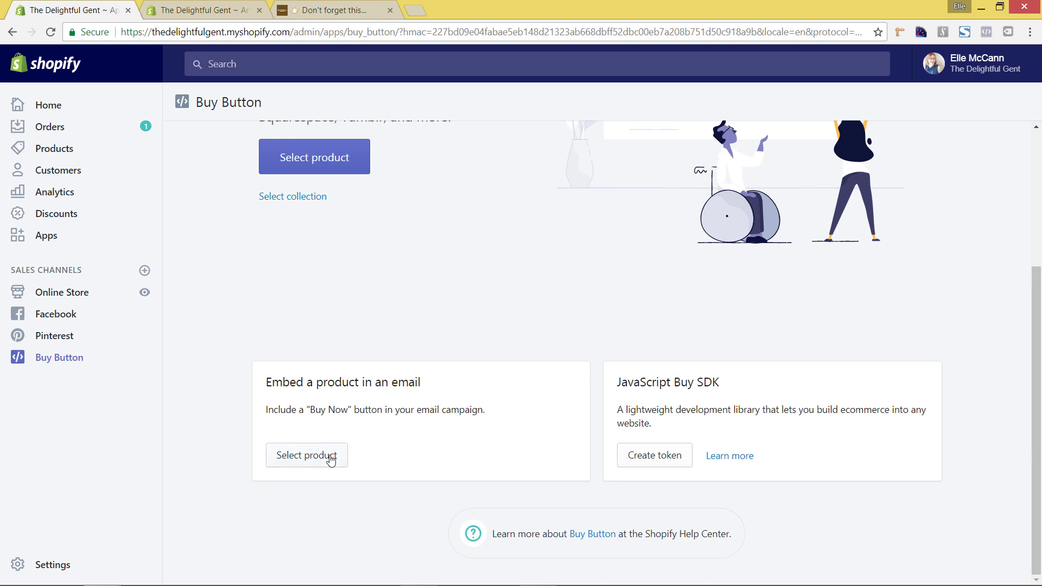
{"action": "left_click", "coordinate": [294, 460]}
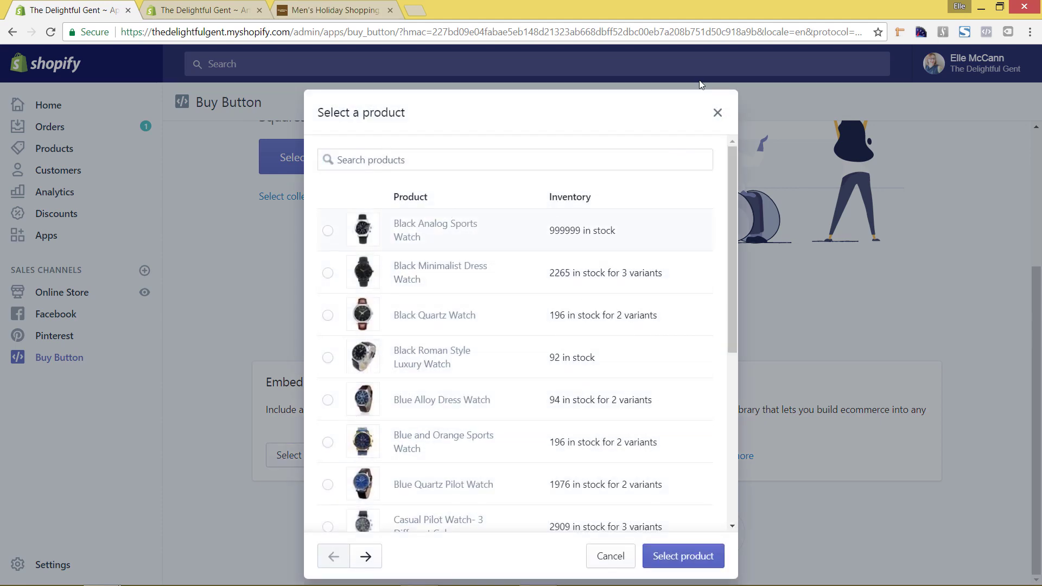
{"action": "left_click", "coordinate": [717, 114]}
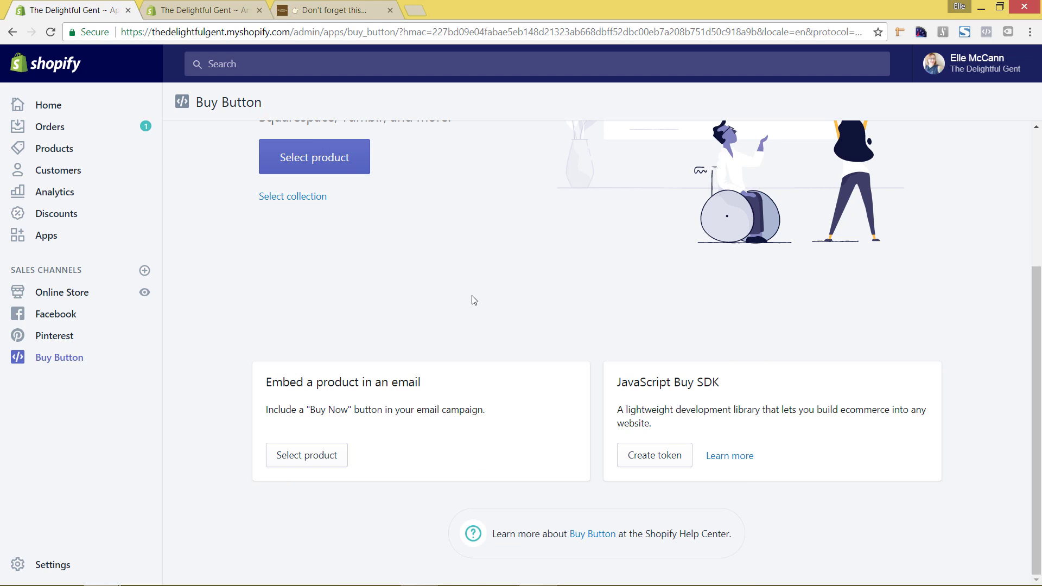
{"action": "scroll", "coordinate": [474, 300], "scroll_direction": "up", "scroll_amount": 4}
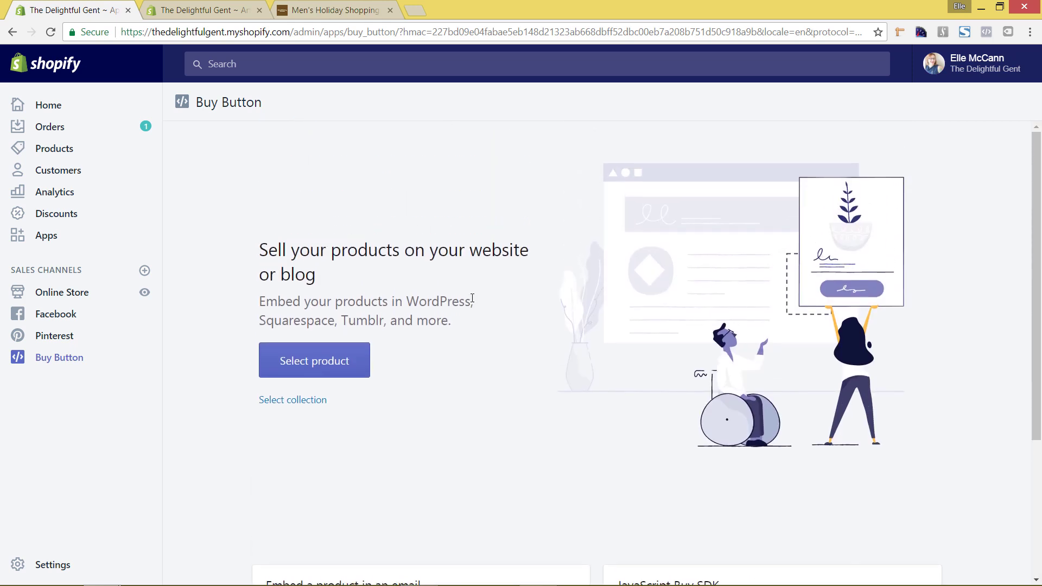